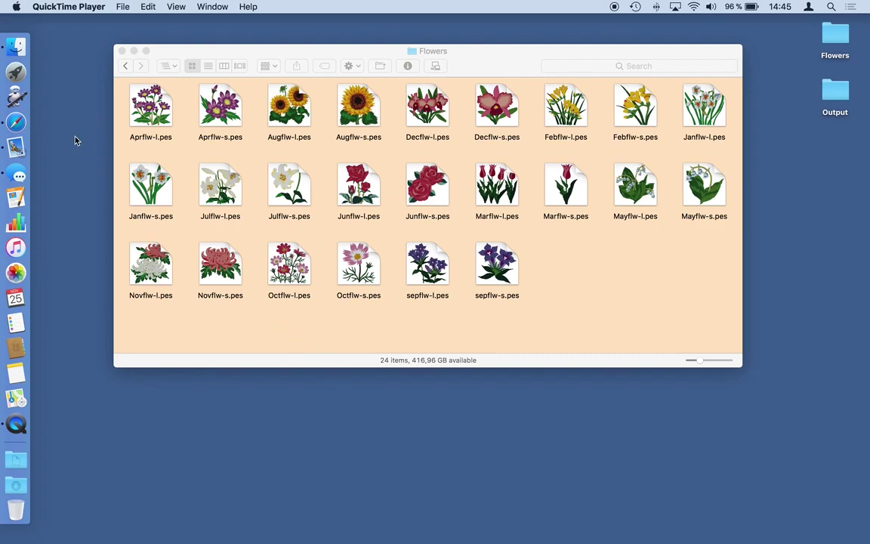
Launch Automator and create a new, empty Workflow document
{"action": "left_click", "coordinate": [13, 99]}
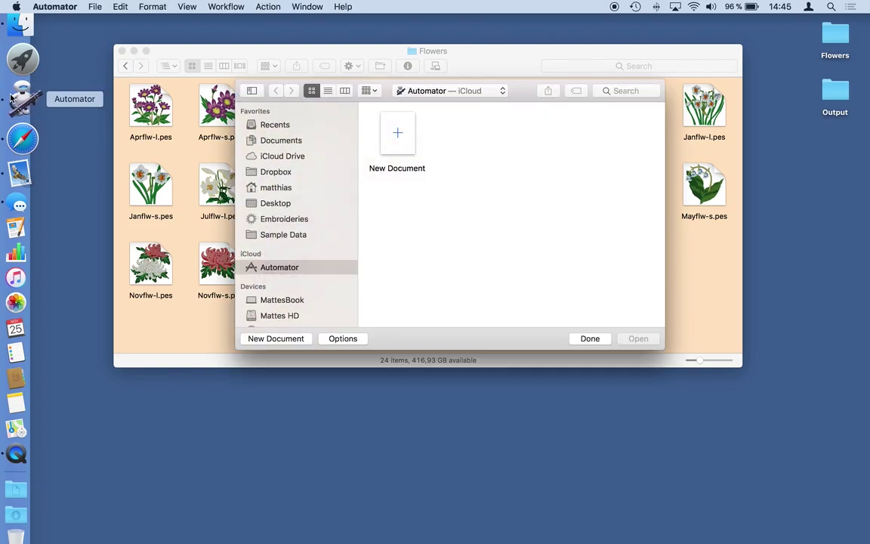
{"action": "left_click", "coordinate": [279, 339]}
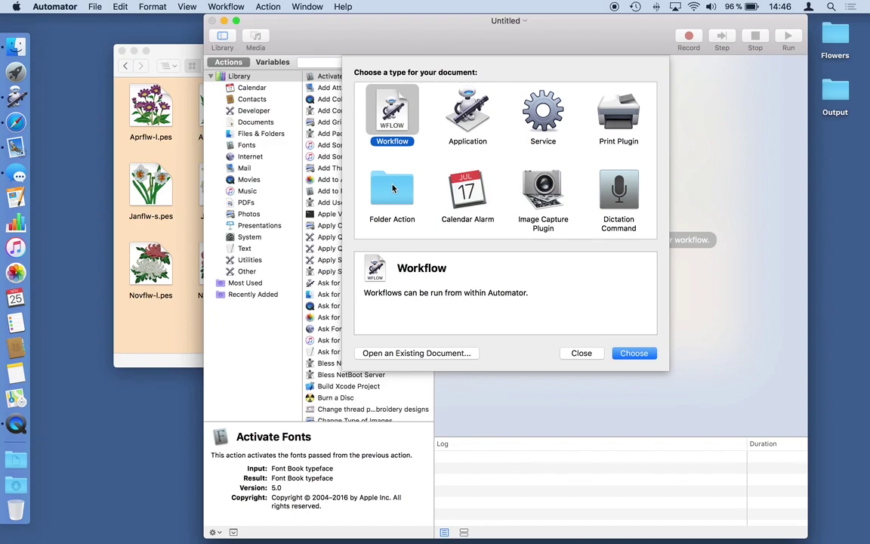
{"action": "left_click", "coordinate": [635, 353]}
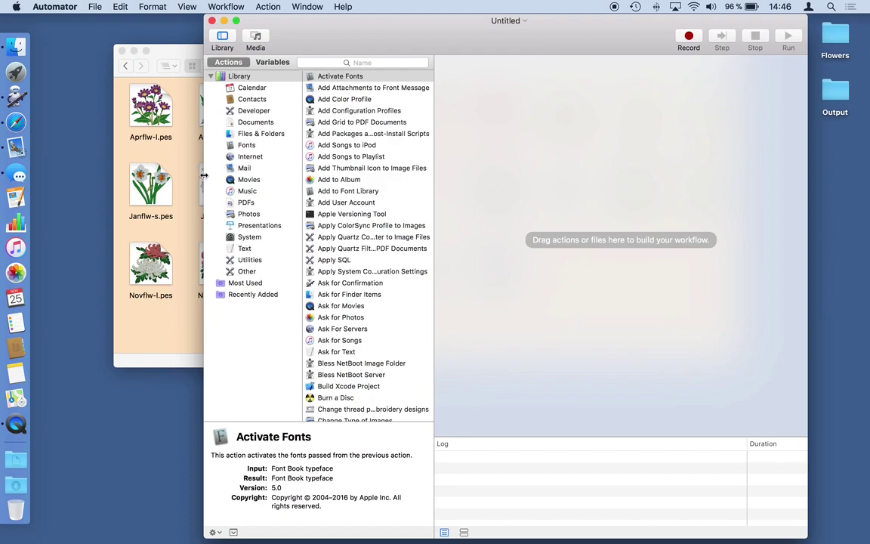
Maximize the Automator window and show the Files & Folders library actions
{"action": "left_click", "coordinate": [236, 20]}
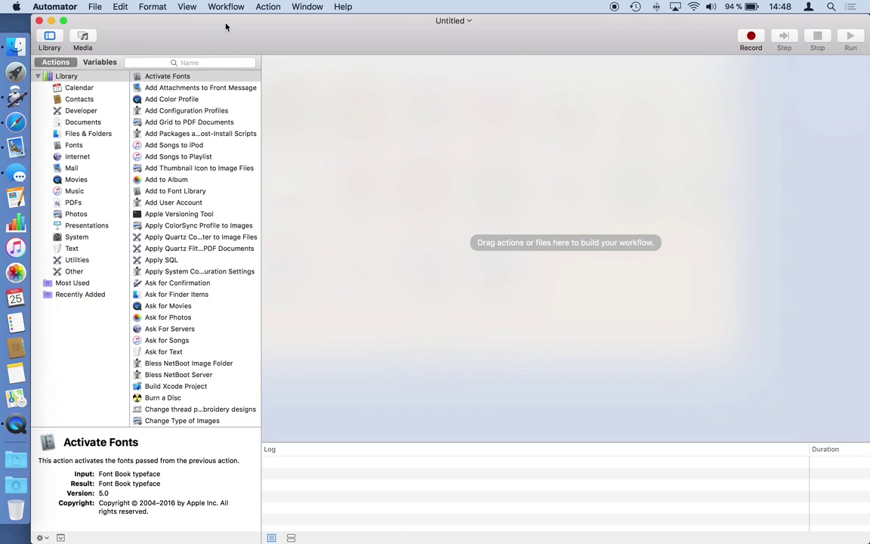
{"action": "left_click", "coordinate": [85, 136]}
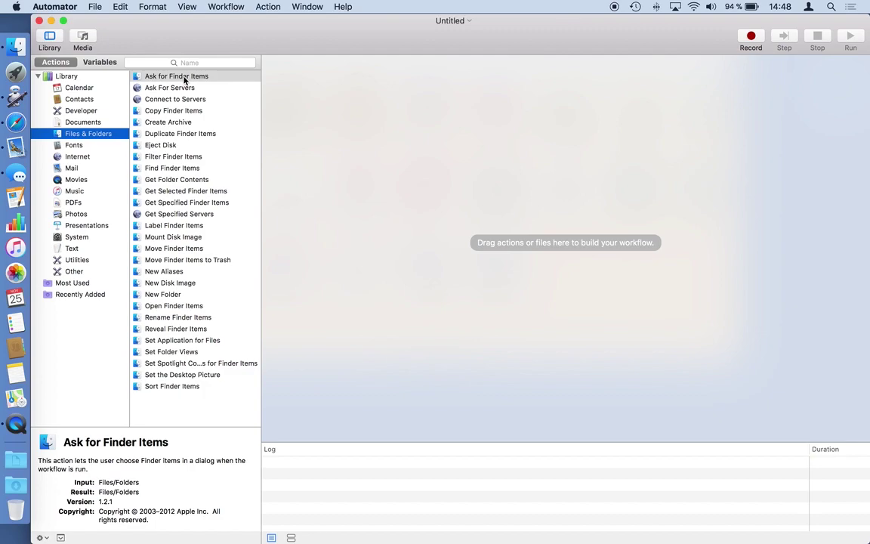
Add Ask for Finder Items prompting 'Select Designs', starting at Desktop > Flowers, allowing multiple selection
{"action": "left_click_drag", "start_coordinate": [184, 80], "coordinate": [378, 101]}
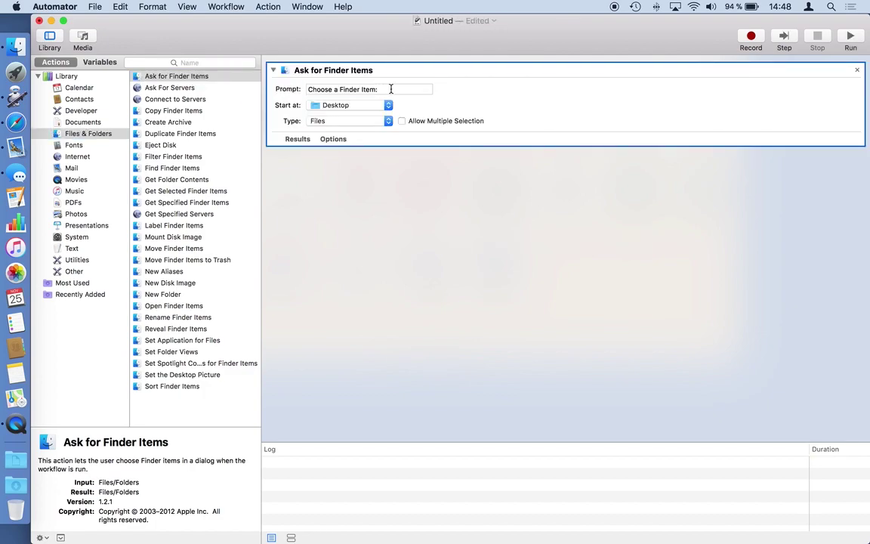
{"action": "left_click", "coordinate": [266, 90]}
{"action": "type", "text": "Sele"}
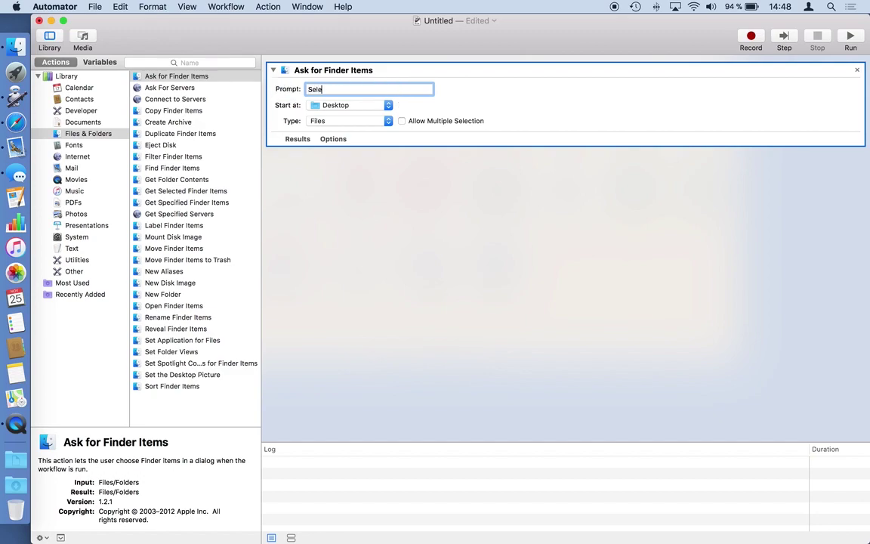
{"action": "type", "text": "ct Designs"}
{"action": "left_click", "coordinate": [383, 106]}
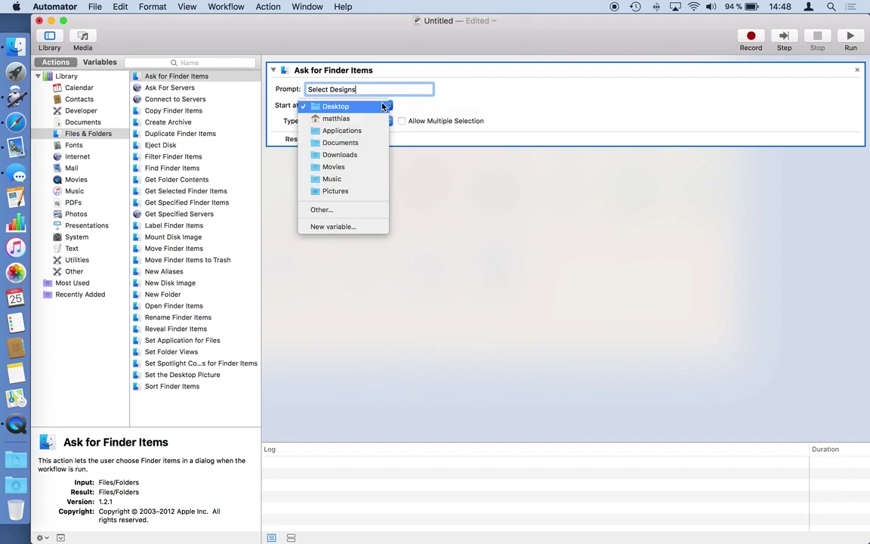
{"action": "left_click", "coordinate": [349, 210]}
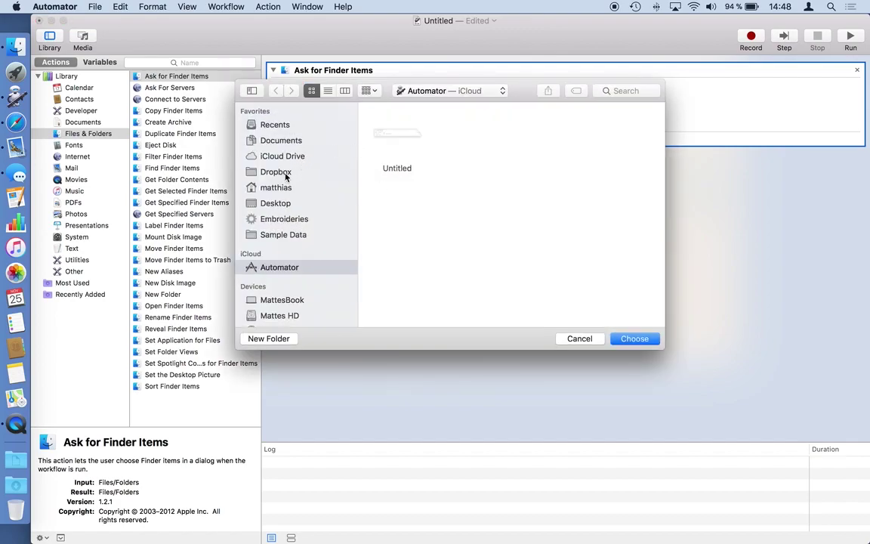
{"action": "left_click", "coordinate": [282, 203]}
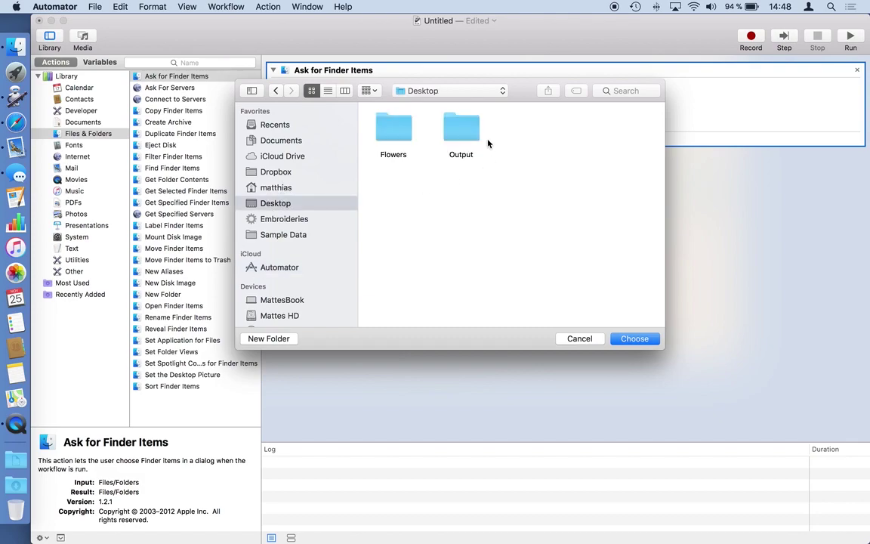
{"action": "left_click", "coordinate": [393, 129]}
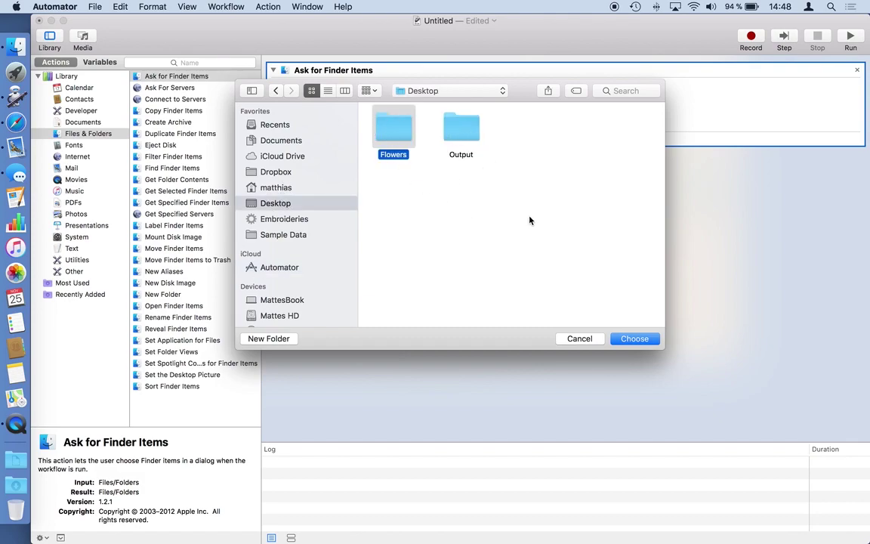
{"action": "left_click", "coordinate": [635, 339]}
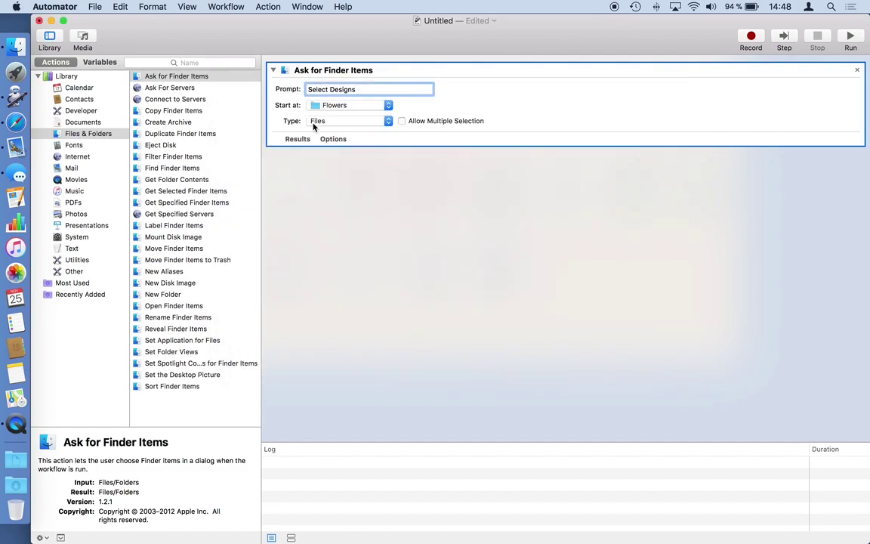
{"action": "left_click", "coordinate": [402, 121]}
Browse the PDFs category and read the New PDF documents from embroidery designs description
{"action": "left_click", "coordinate": [69, 204]}
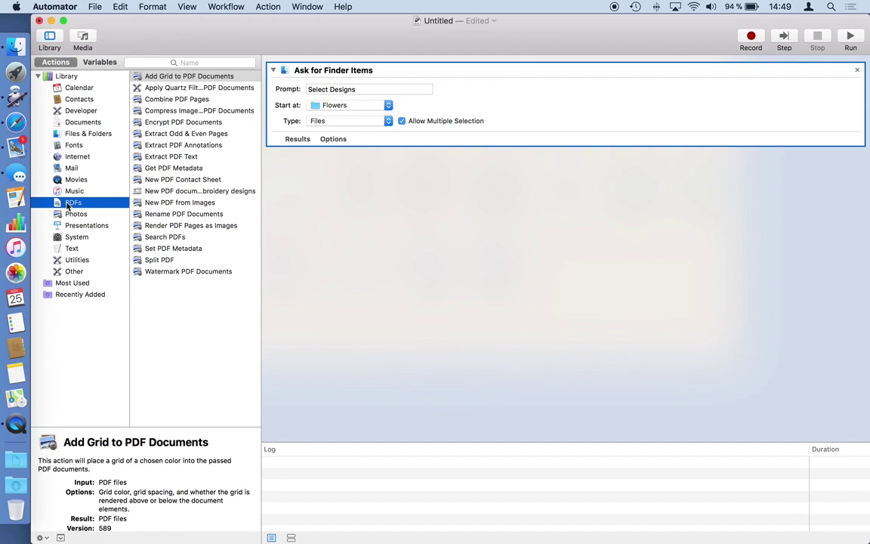
{"action": "left_click", "coordinate": [172, 179]}
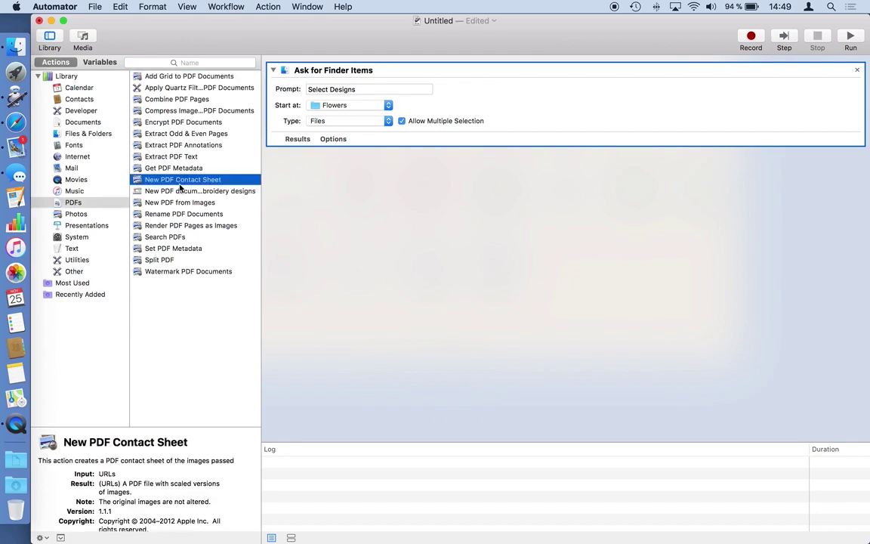
{"action": "left_click", "coordinate": [180, 191]}
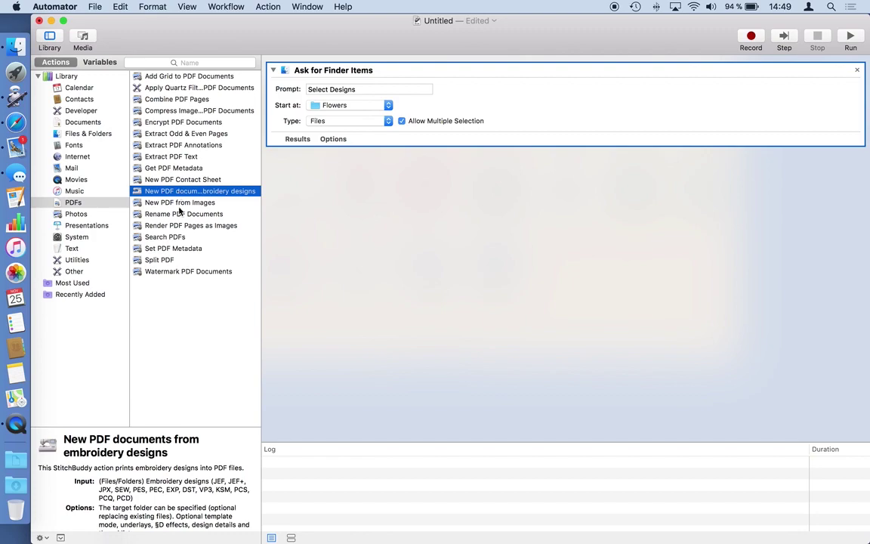
{"action": "left_click_drag", "start_coordinate": [172, 426], "coordinate": [177, 327]}
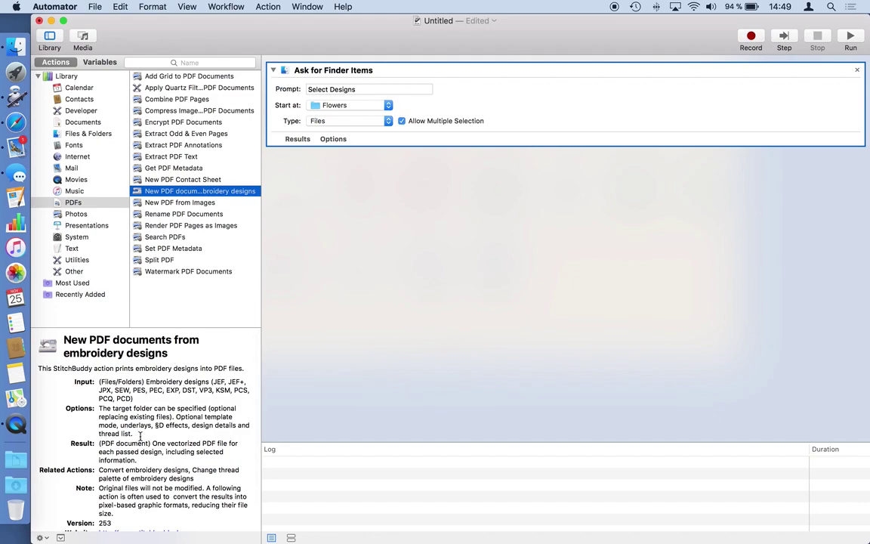
{"action": "left_click", "coordinate": [188, 194]}
Add New PDF documents from embroidery designs, saving into Output and replacing existing files
{"action": "left_click_drag", "start_coordinate": [188, 194], "coordinate": [412, 206]}
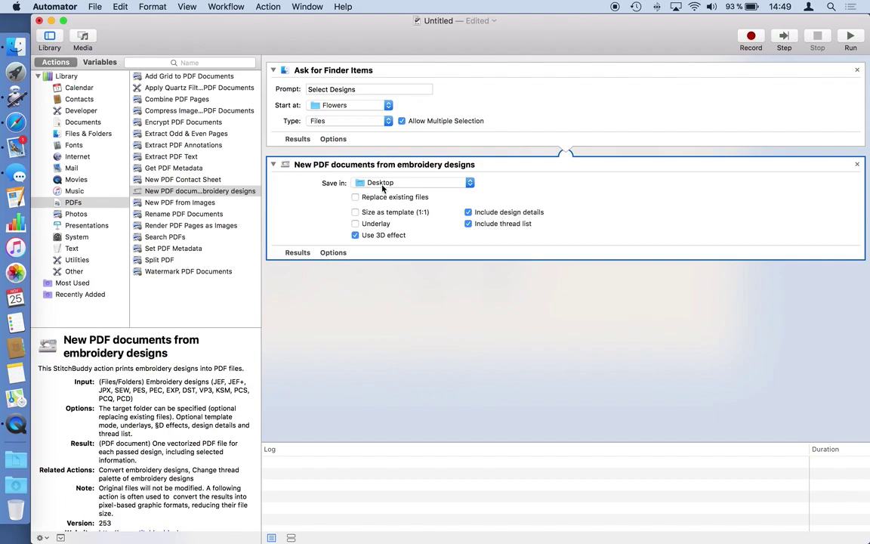
{"action": "left_click", "coordinate": [405, 185]}
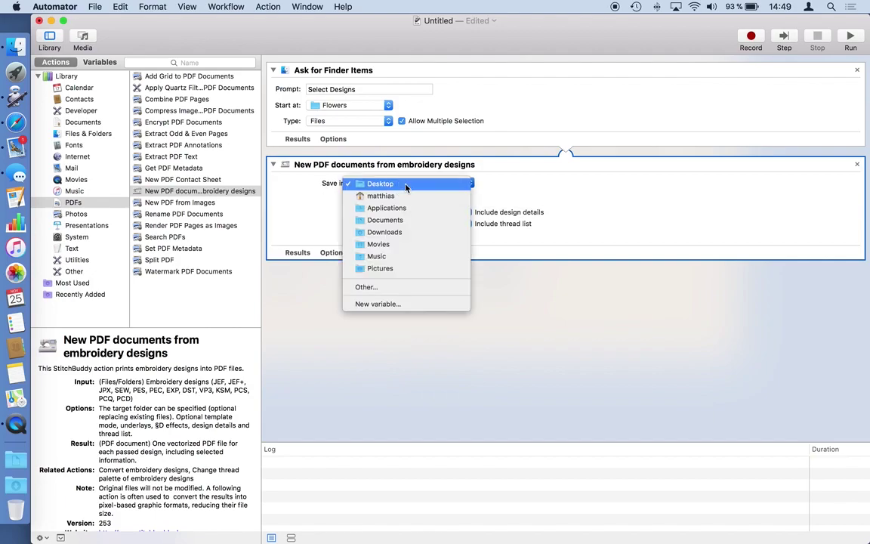
{"action": "left_click", "coordinate": [366, 287]}
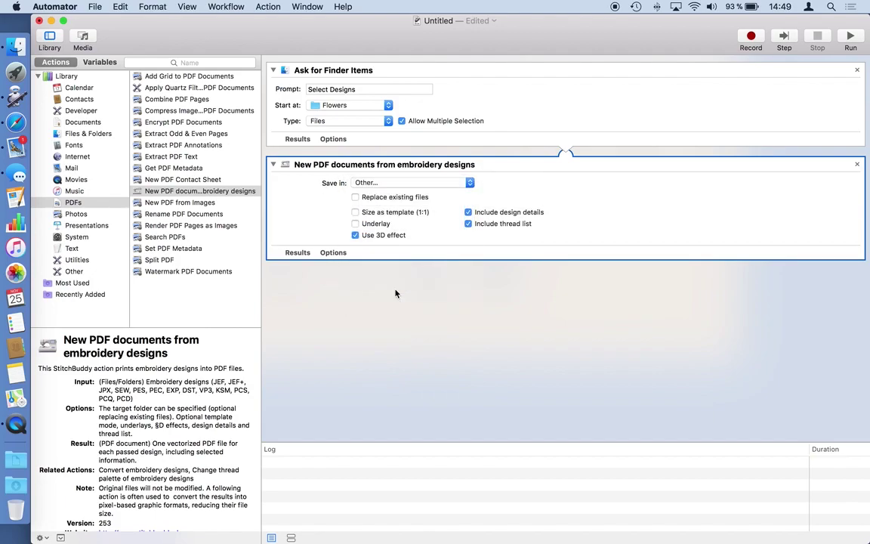
{"action": "double_click", "coordinate": [461, 129]}
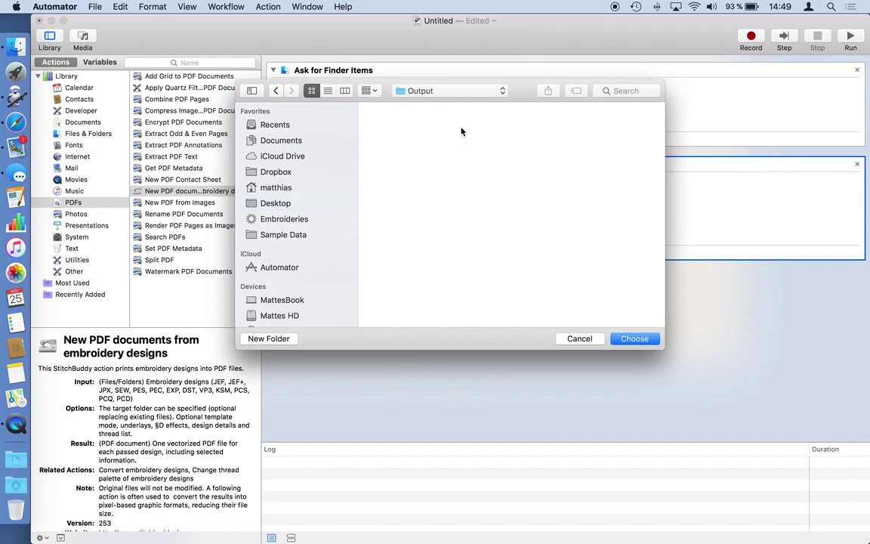
{"action": "left_click", "coordinate": [635, 338]}
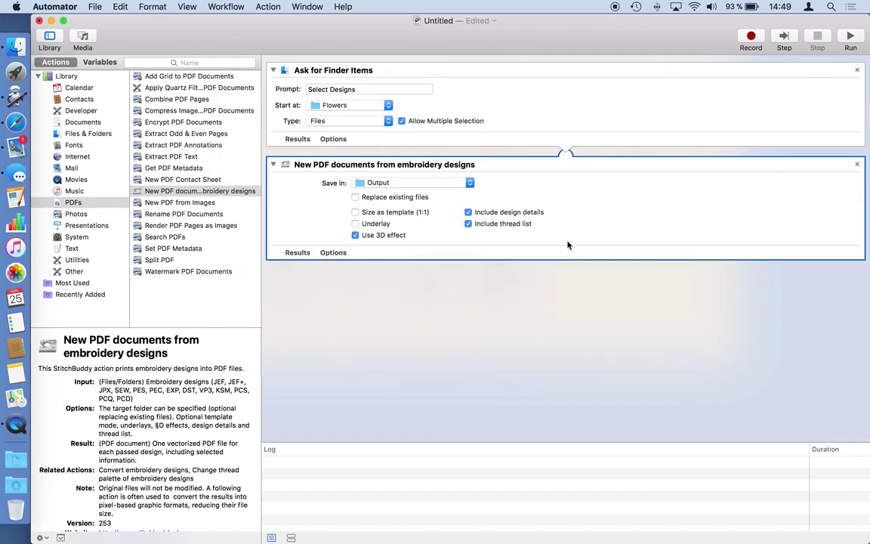
{"action": "left_click", "coordinate": [358, 197]}
{"action": "left_click", "coordinate": [72, 215]}
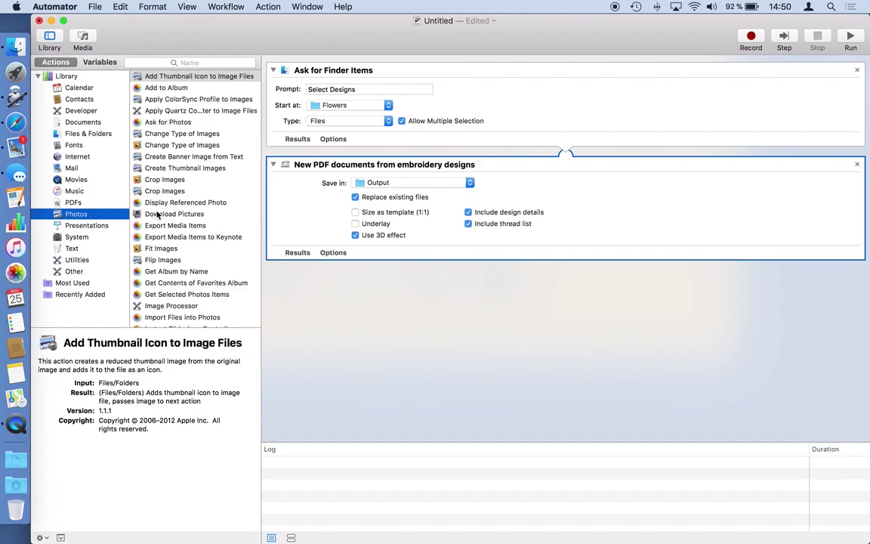
Append Open Images in Preview as the third step and run the workflow
{"action": "scroll", "coordinate": [191, 212], "scroll_direction": "down", "scroll_amount": 4}
{"action": "scroll", "coordinate": [191, 213], "scroll_direction": "down", "scroll_amount": 4}
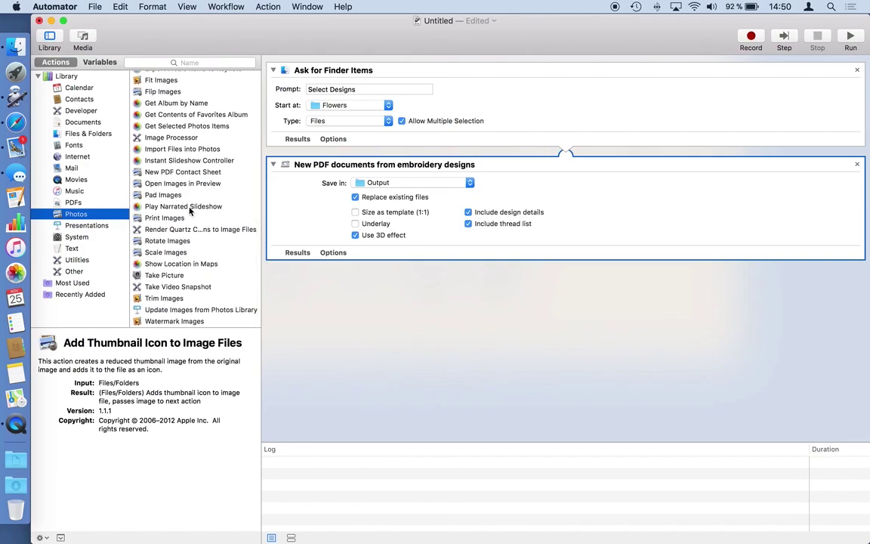
{"action": "left_click_drag", "start_coordinate": [182, 184], "coordinate": [480, 295]}
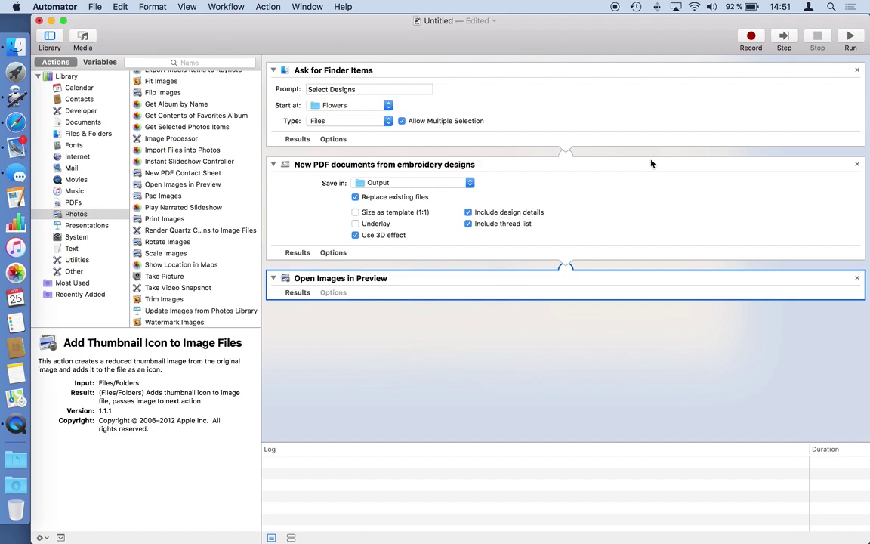
{"action": "left_click", "coordinate": [851, 37]}
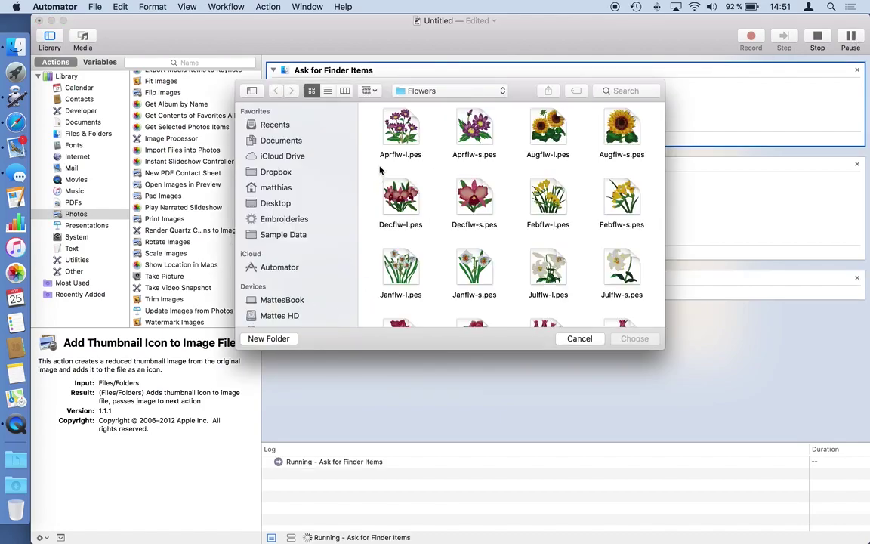
Choose Aprflw-l.pes, Aprflw-s.pes and Augflw-l.pes in the Flowers chooser for conversion
{"action": "left_click_drag", "start_coordinate": [345, 160], "coordinate": [557, 137]}
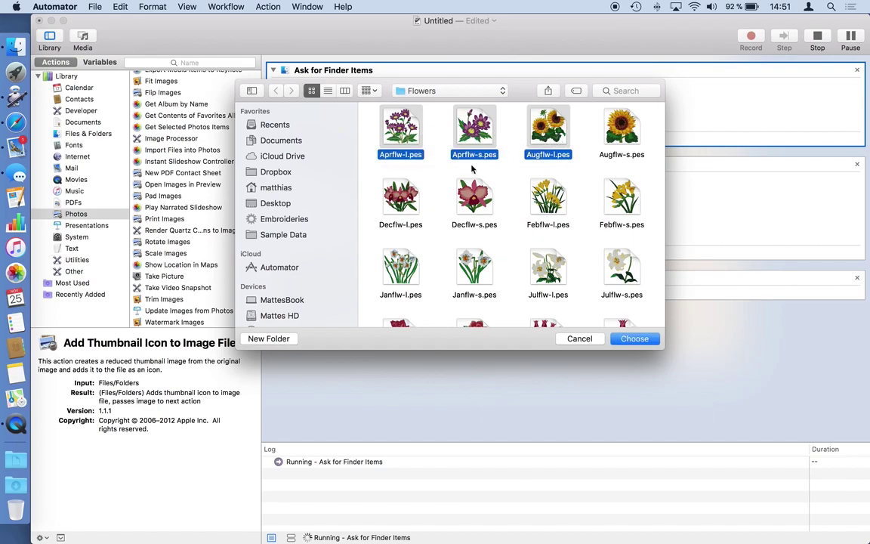
{"action": "left_click", "coordinate": [635, 339]}
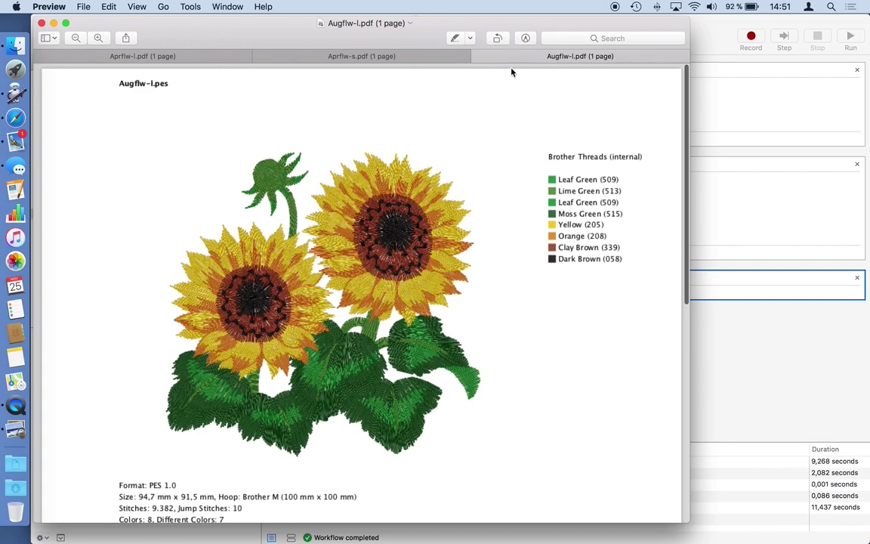
Close the Augflw-l, Aprflw-s and Aprflw-l PDFs in Preview
{"action": "scroll", "coordinate": [365, 196], "scroll_direction": "down", "scroll_amount": 3}
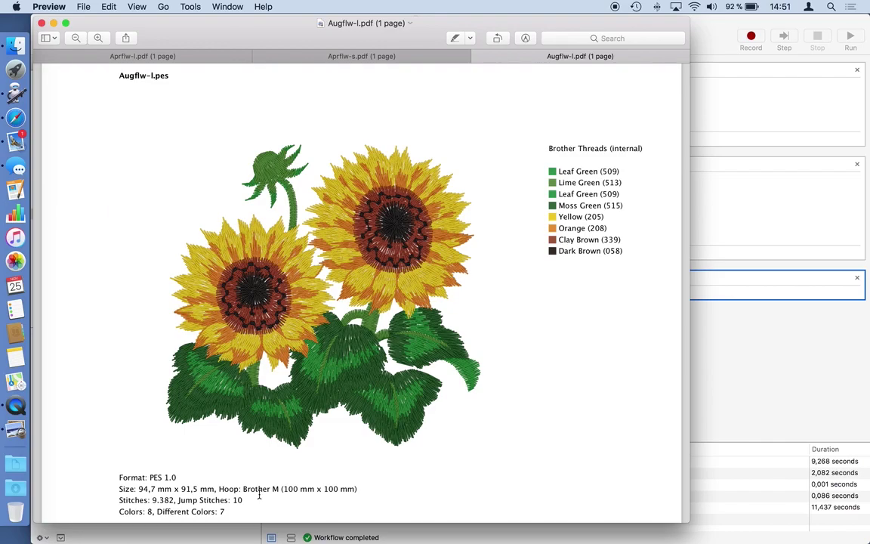
{"action": "left_click", "coordinate": [477, 57]}
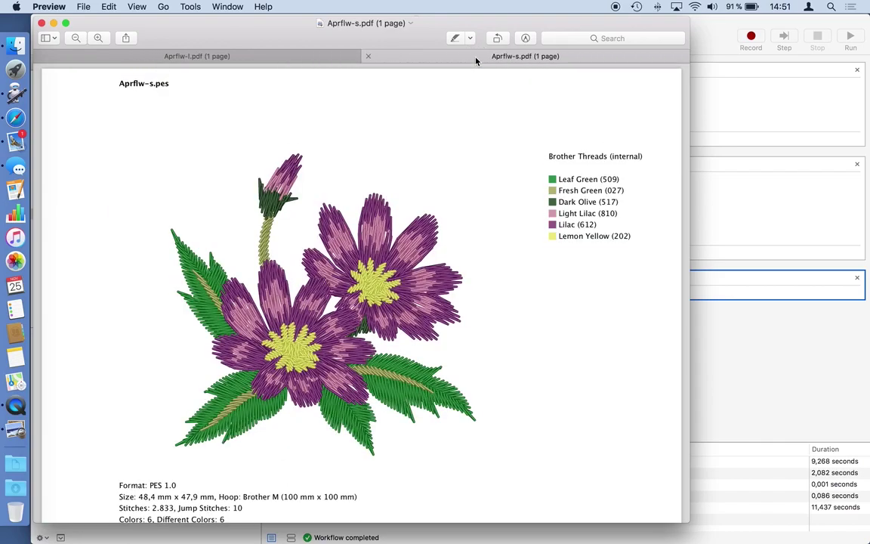
{"action": "left_click", "coordinate": [369, 57]}
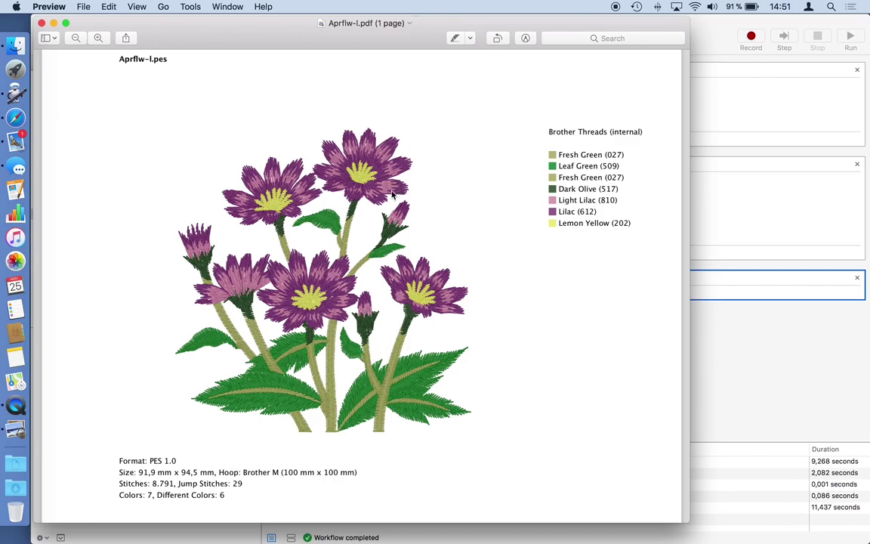
{"action": "left_click", "coordinate": [41, 23]}
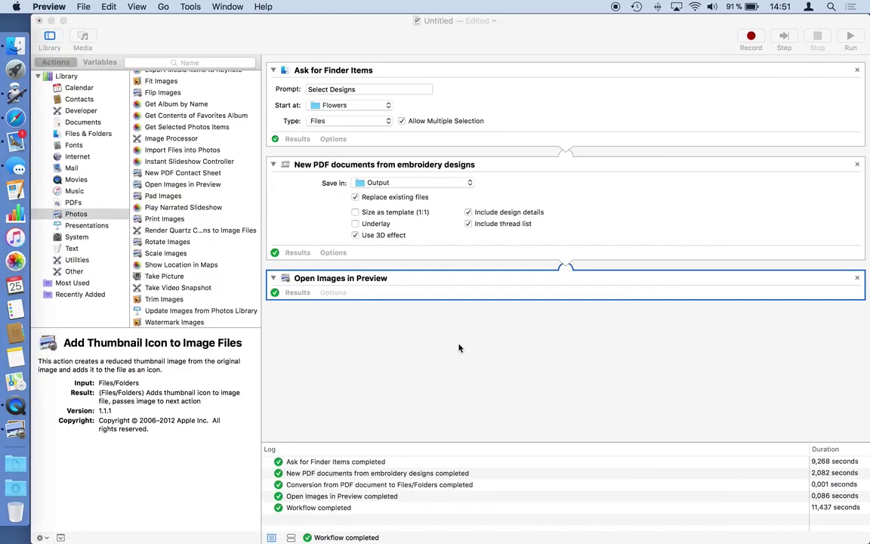
Quit Preview and insert New PDF from Images above Open Images in Preview
{"action": "key", "text": "super+q"}
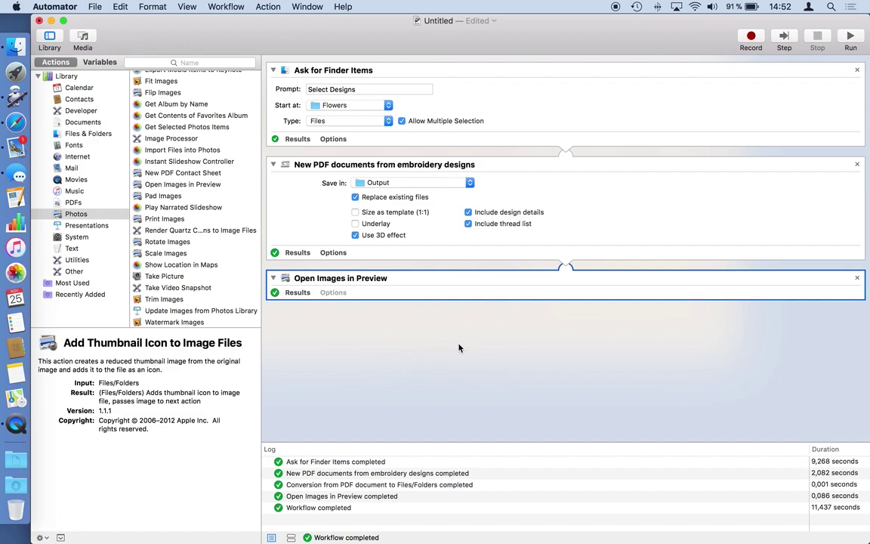
{"action": "left_click", "coordinate": [299, 293]}
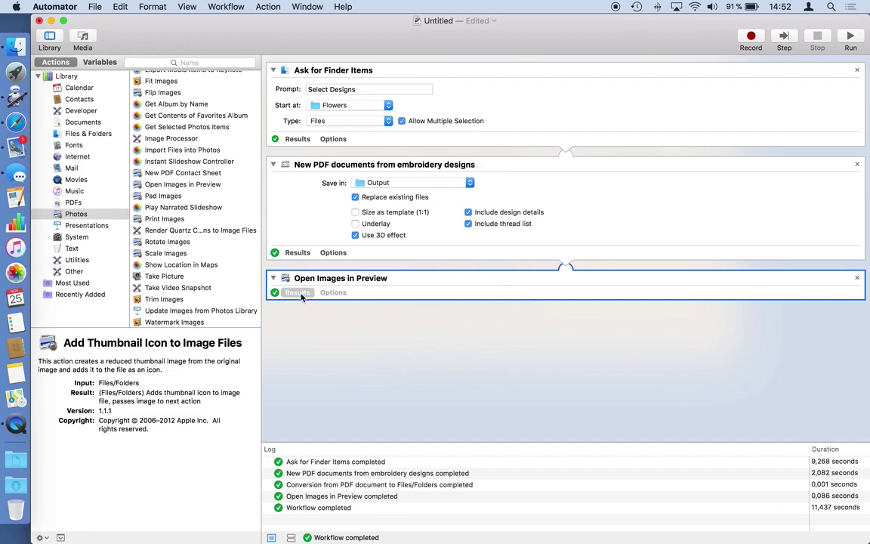
{"action": "left_click", "coordinate": [87, 204]}
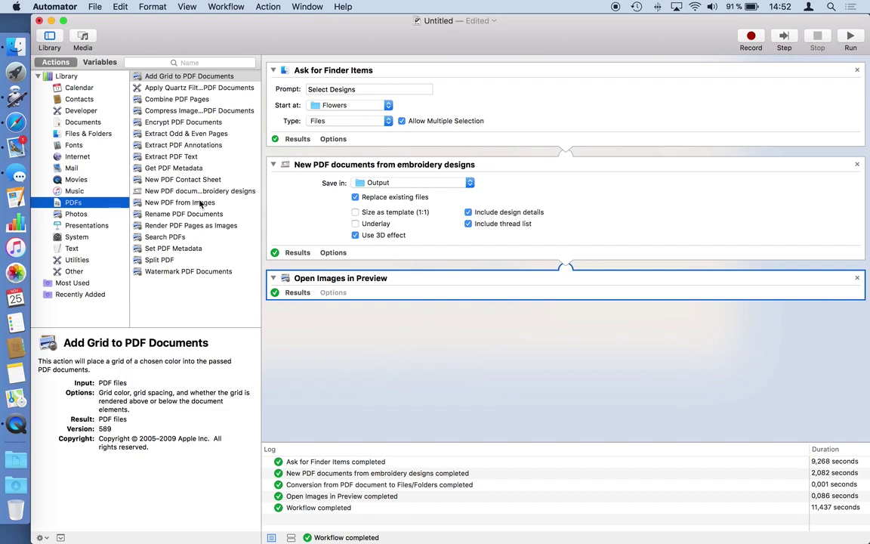
{"action": "left_click_drag", "start_coordinate": [185, 204], "coordinate": [517, 269]}
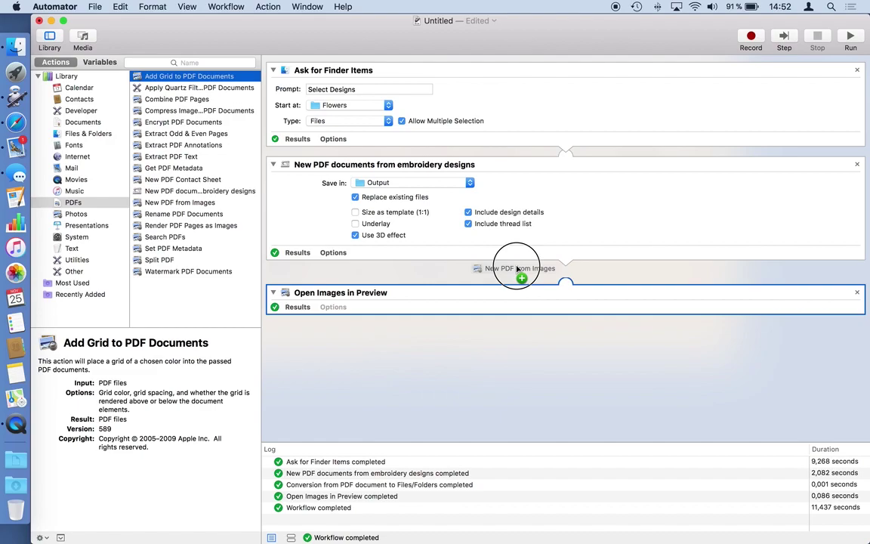
{"action": "left_click_drag", "start_coordinate": [518, 269], "coordinate": [517, 269]}
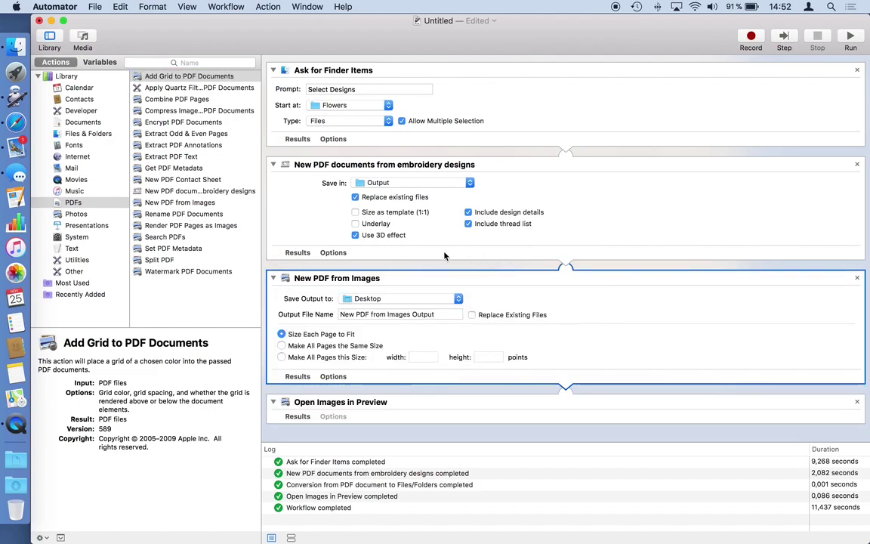
Set the New PDF from Images save location to Desktop > Output
{"action": "left_click", "coordinate": [398, 299]}
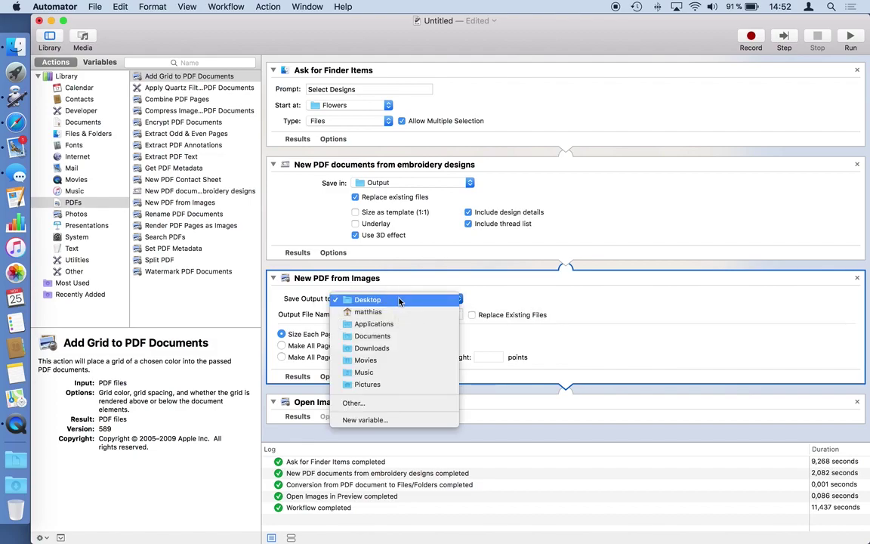
{"action": "left_click", "coordinate": [382, 403]}
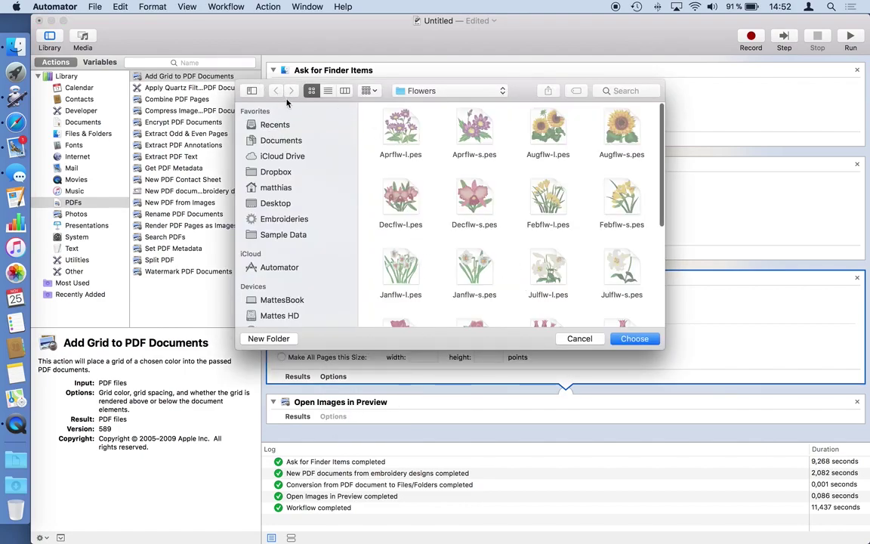
{"action": "left_click", "coordinate": [431, 90]}
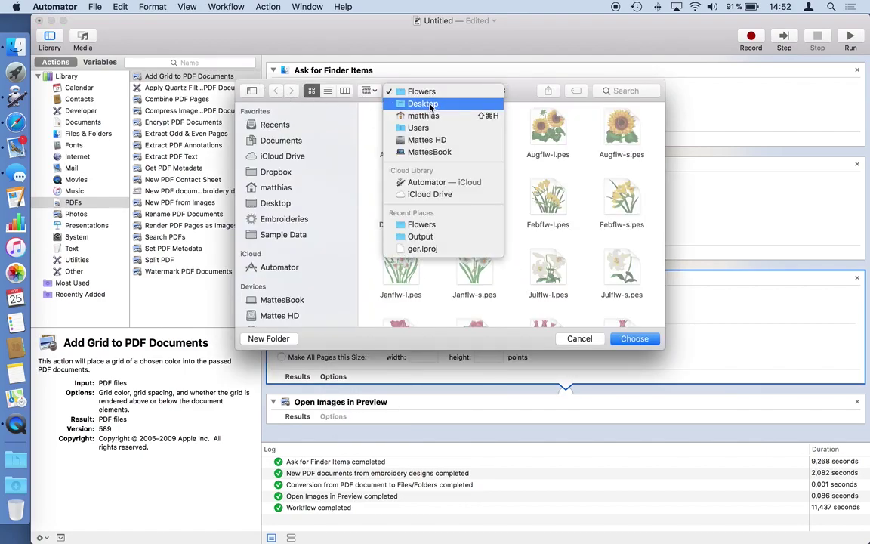
{"action": "left_click", "coordinate": [430, 104]}
{"action": "left_click", "coordinate": [467, 129]}
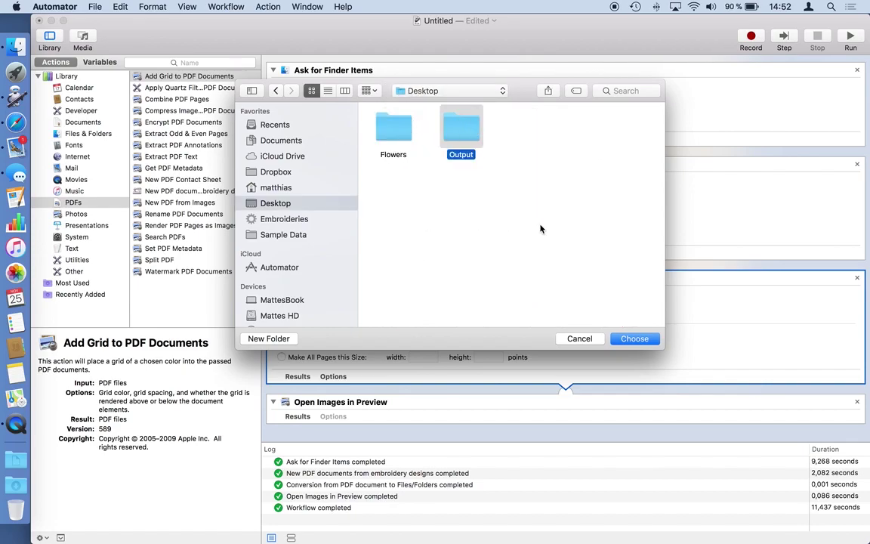
{"action": "left_click", "coordinate": [634, 339]}
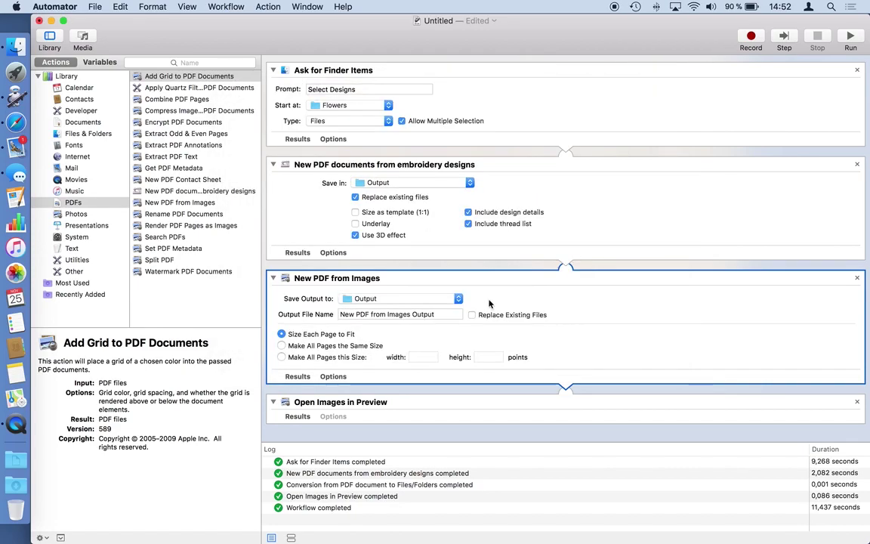
Name the output file 'Embroidery Catalog' and enable Replace Existing Files
{"action": "triple_click", "coordinate": [385, 315]}
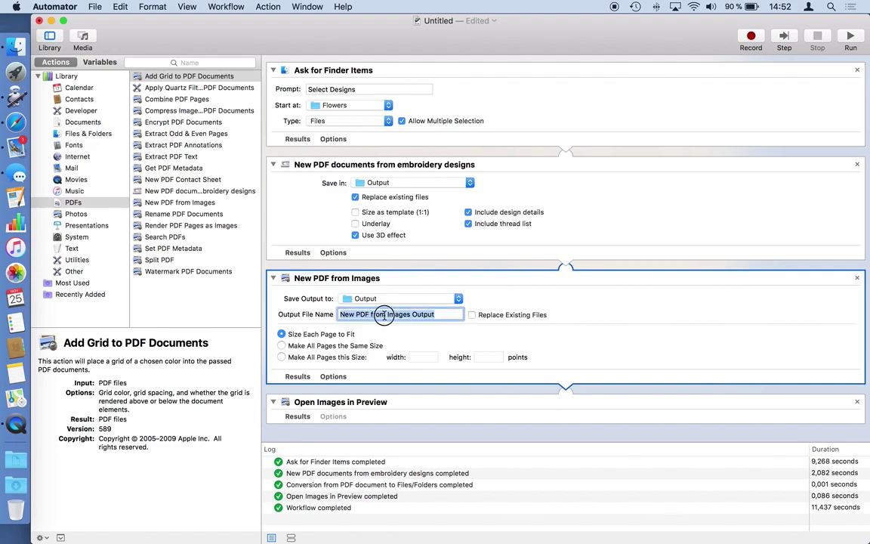
{"action": "type", "text": "E"}
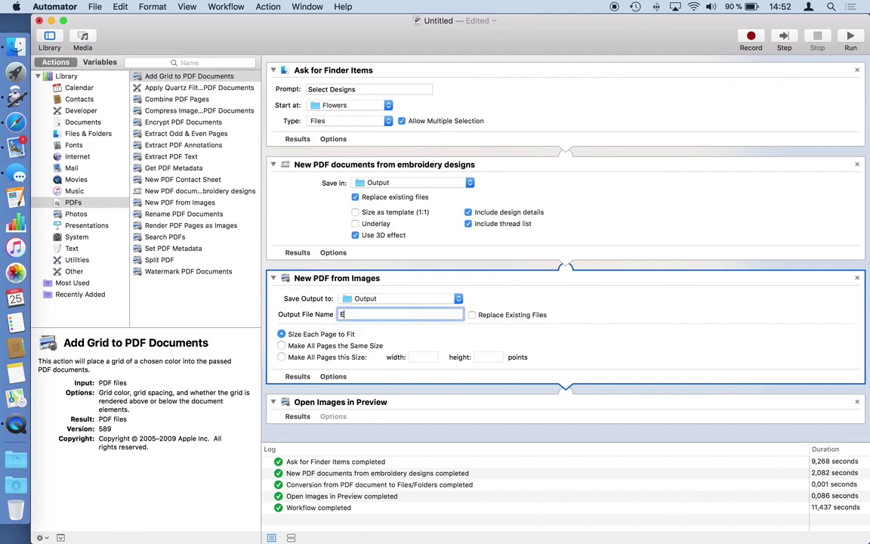
{"action": "type", "text": "mbroidery Catalog"}
{"action": "left_click", "coordinate": [472, 315]}
Run the workflow on Decflw-l.pes, Decflw-s.pes and Febflw-l.pes to produce the Embroidery Catalog PDF
{"action": "left_click", "coordinate": [850, 37]}
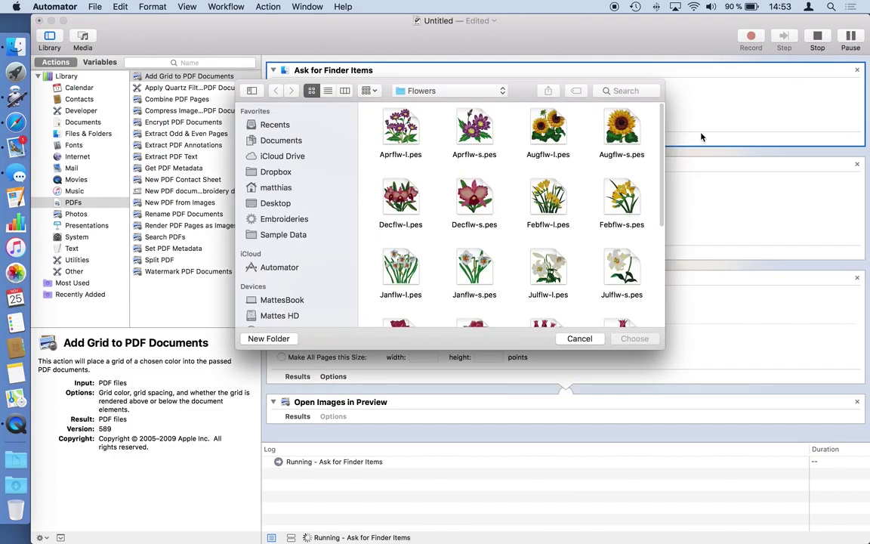
{"action": "left_click_drag", "start_coordinate": [408, 195], "coordinate": [565, 216]}
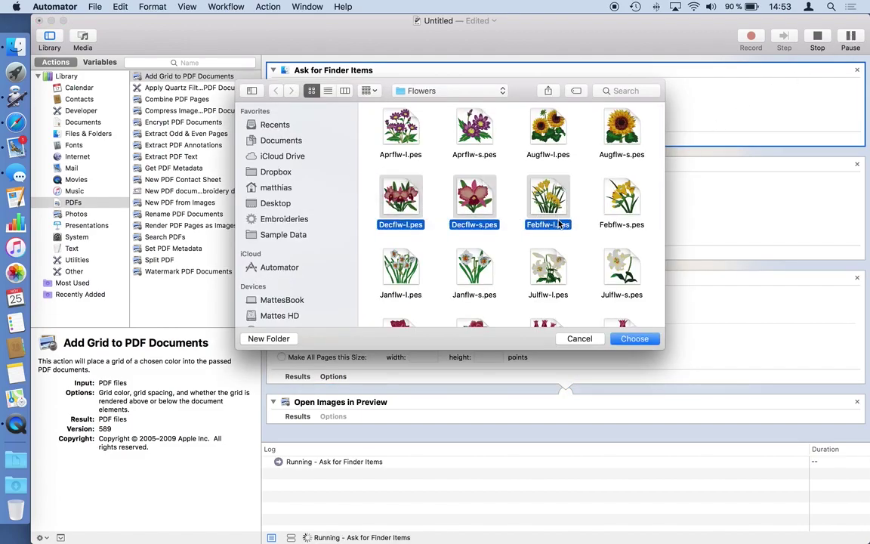
{"action": "left_click", "coordinate": [635, 338]}
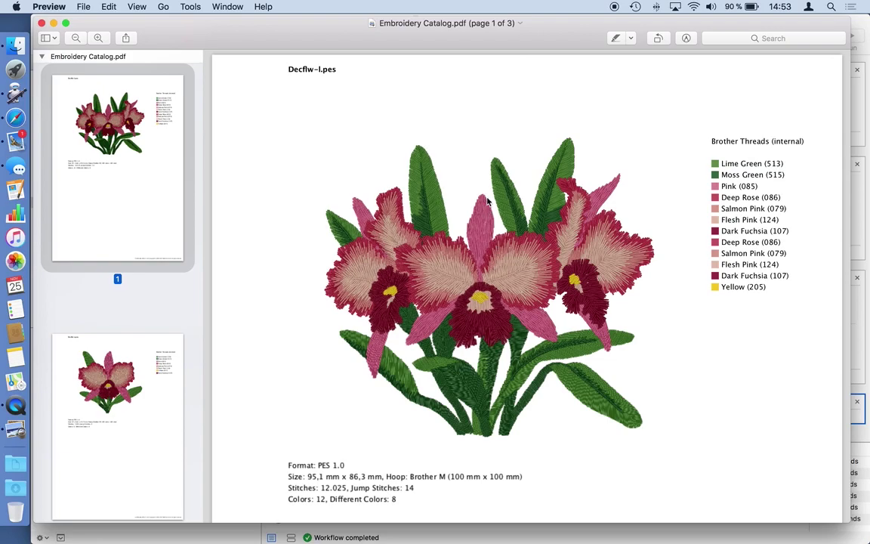
Scroll through pages 1–3 of Embroidery Catalog.pdf, then close the Preview window
{"action": "scroll", "coordinate": [582, 143], "scroll_direction": "down", "scroll_amount": 10}
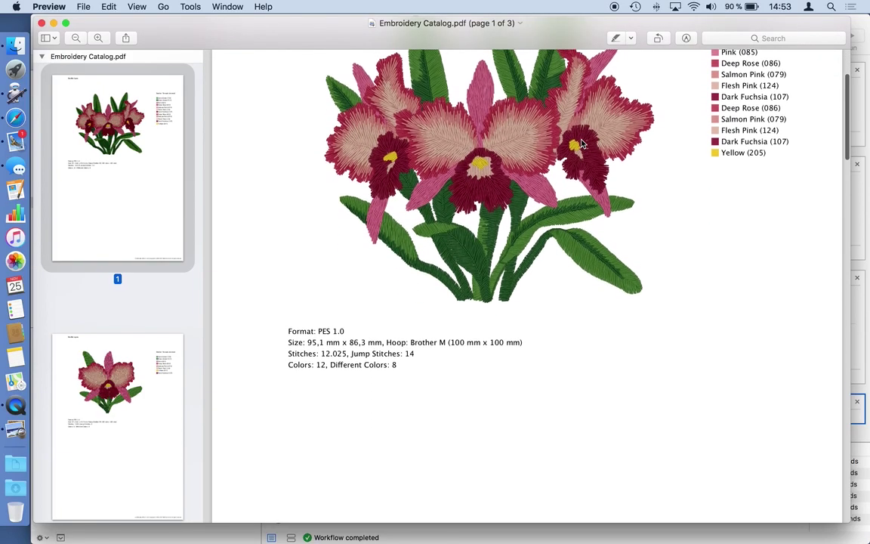
{"action": "scroll", "coordinate": [577, 144], "scroll_direction": "down", "scroll_amount": 15}
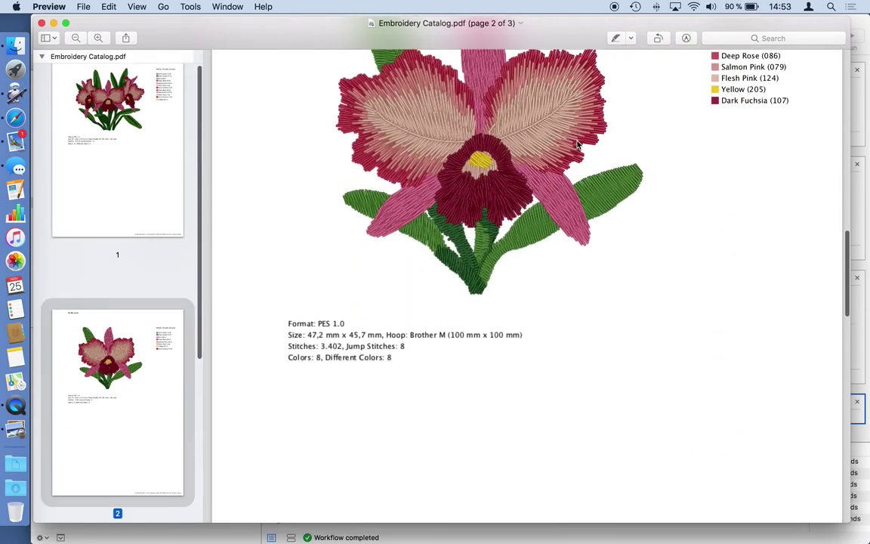
{"action": "scroll", "coordinate": [577, 144], "scroll_direction": "down", "scroll_amount": 15}
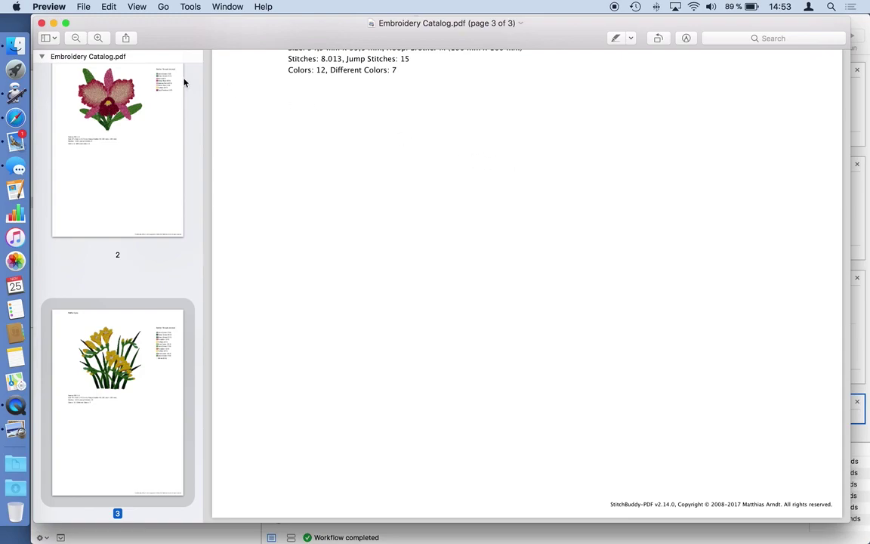
{"action": "left_click", "coordinate": [42, 24]}
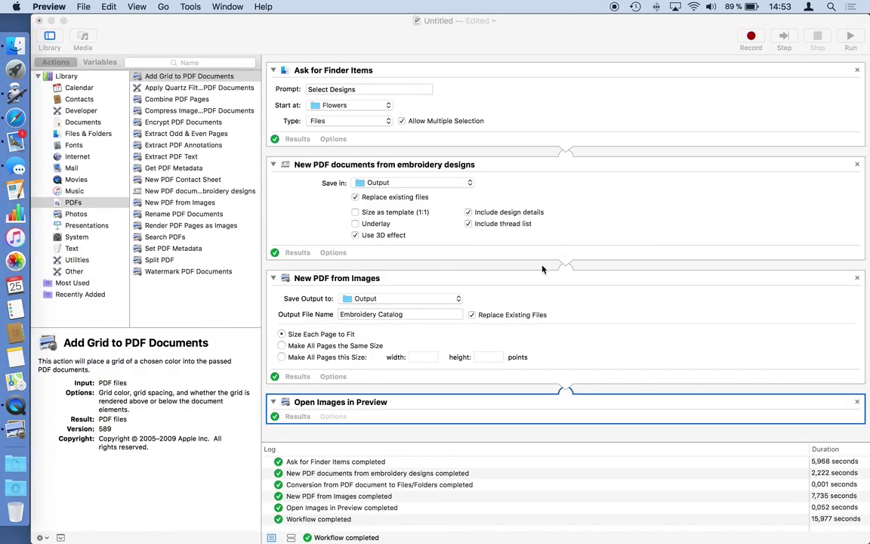
{"action": "left_click", "coordinate": [525, 165]}
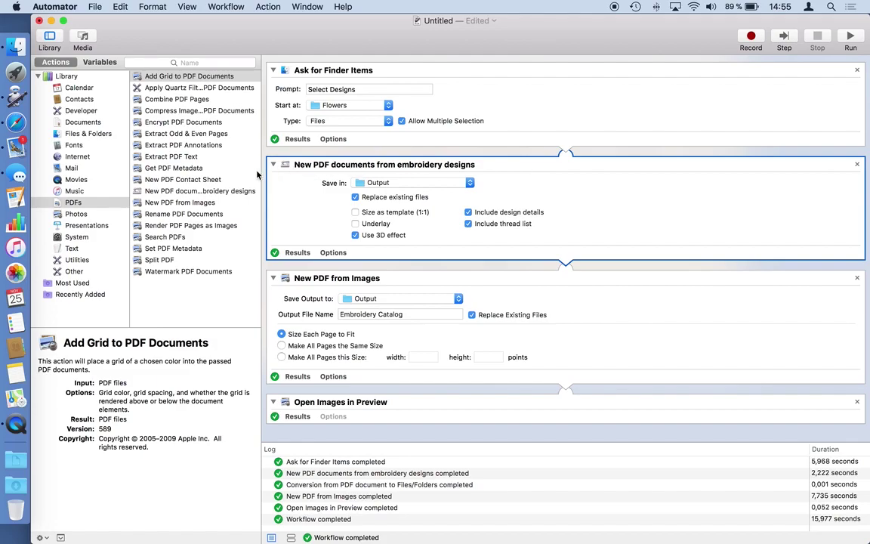
Insert Change Type of Images into the workflow without copying originals, converting to PNG
{"action": "left_click", "coordinate": [70, 215]}
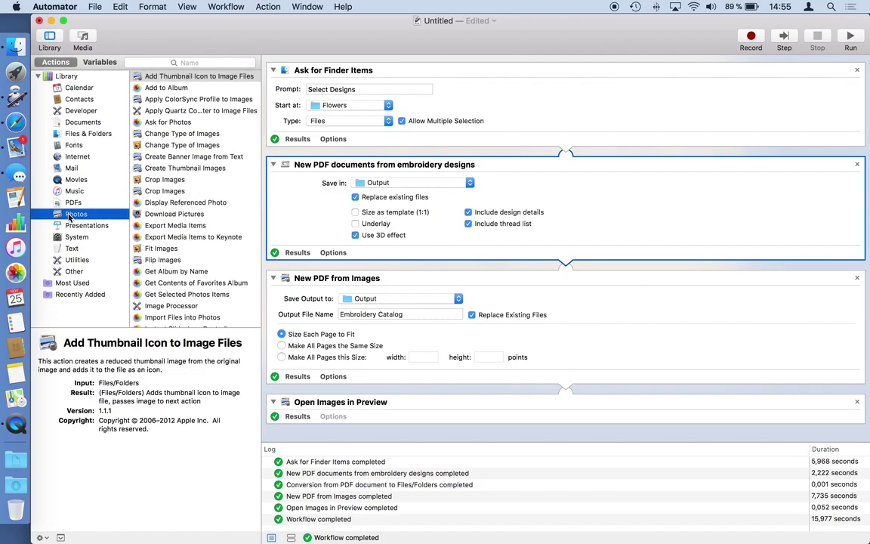
{"action": "left_click", "coordinate": [189, 134]}
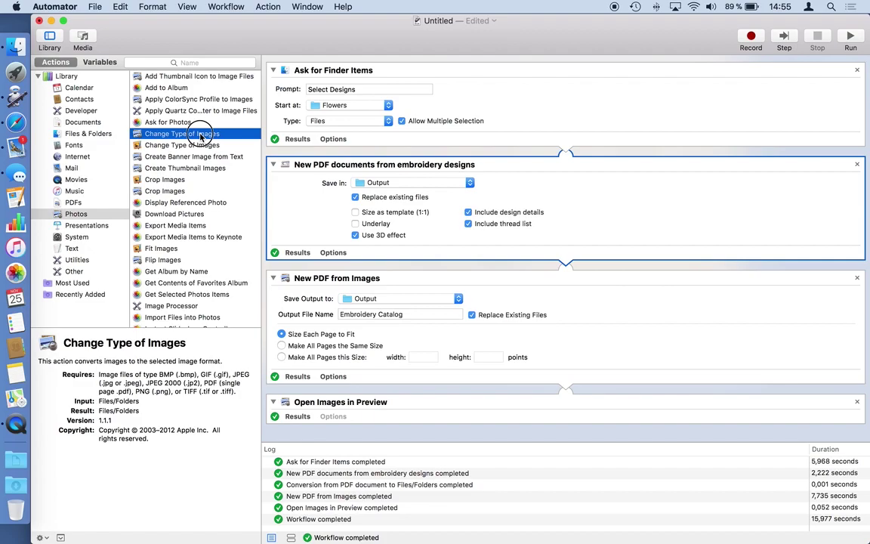
{"action": "left_click_drag", "start_coordinate": [204, 135], "coordinate": [491, 274]}
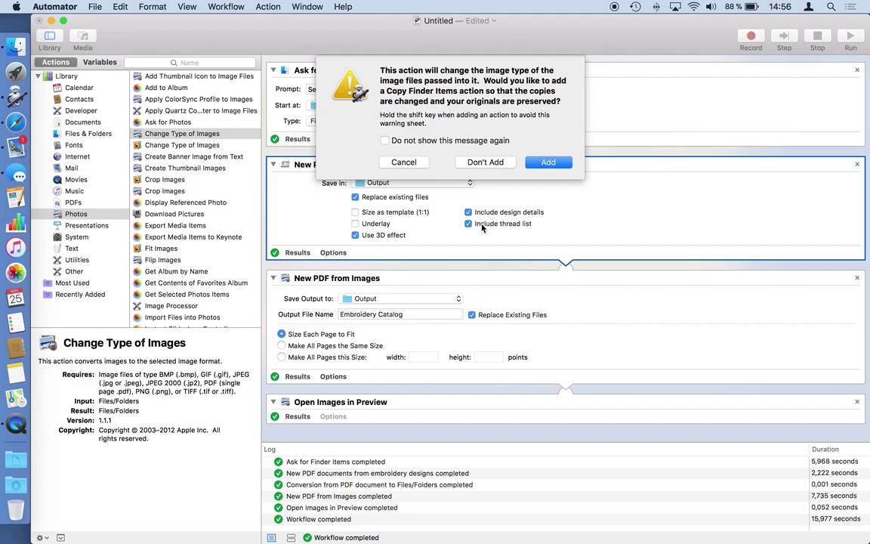
{"action": "left_click", "coordinate": [484, 163]}
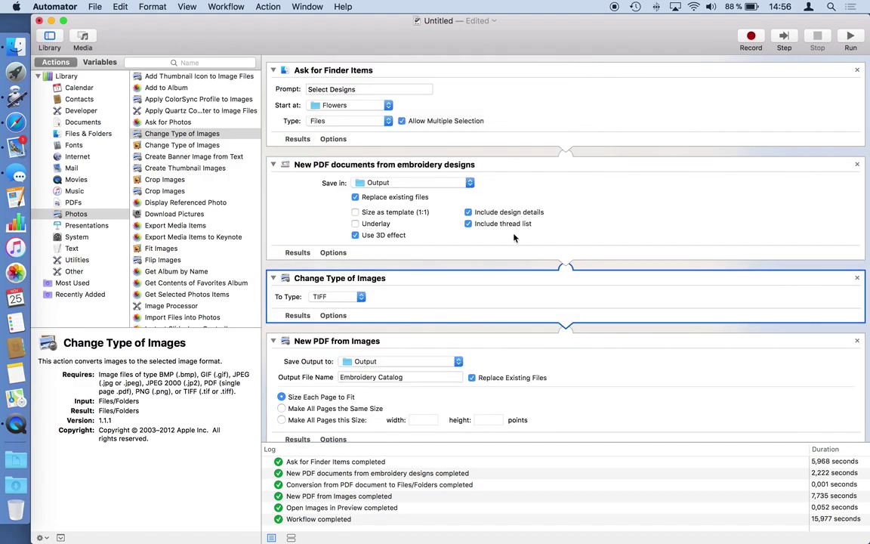
{"action": "left_click", "coordinate": [340, 299]}
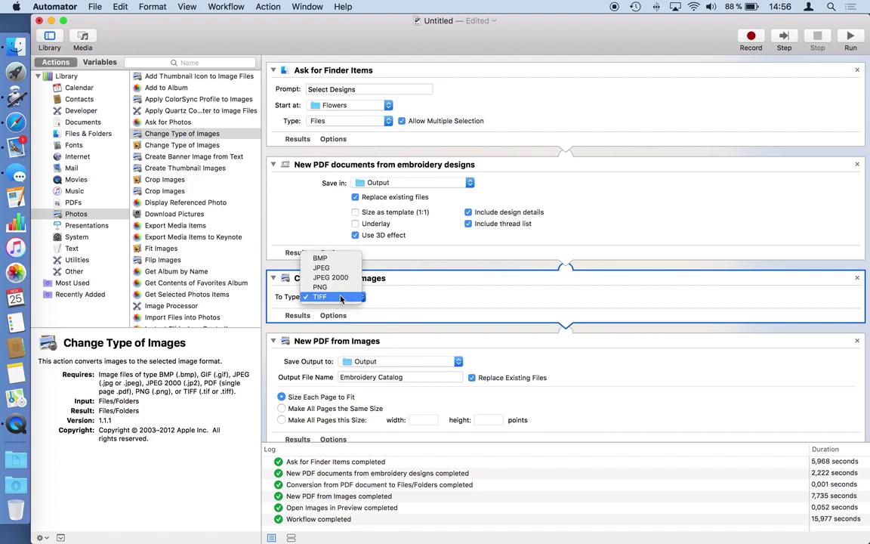
{"action": "left_click", "coordinate": [341, 290]}
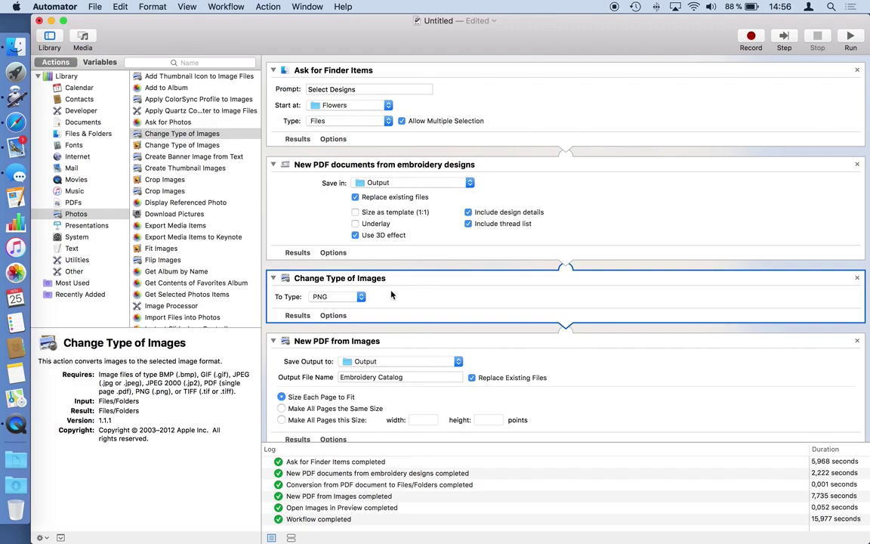
Review each workflow step and uncheck 'Replace Existing Files' in New PDF from Images
{"action": "left_click", "coordinate": [526, 97]}
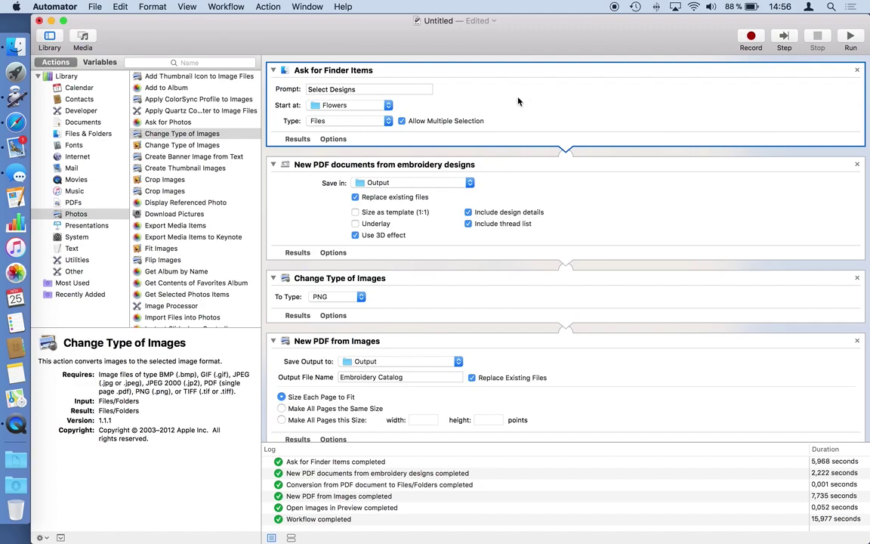
{"action": "left_click", "coordinate": [556, 174]}
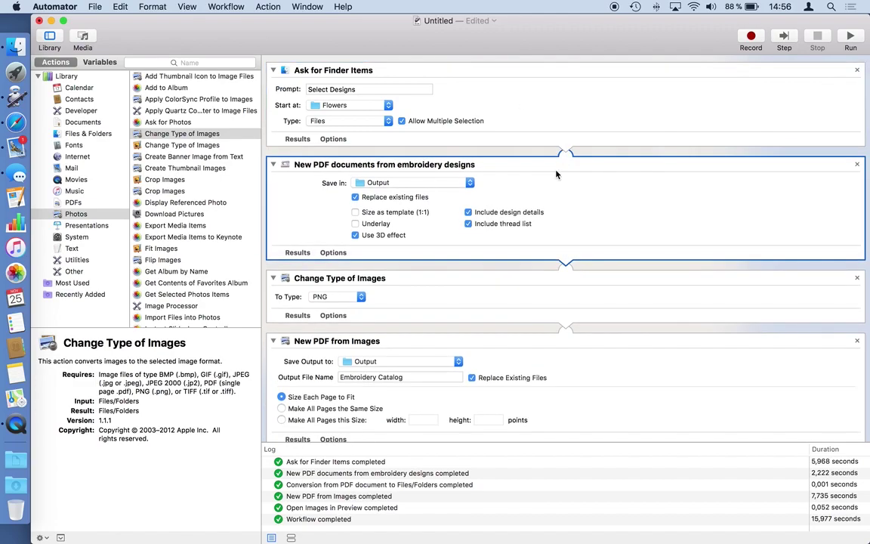
{"action": "left_click", "coordinate": [562, 289]}
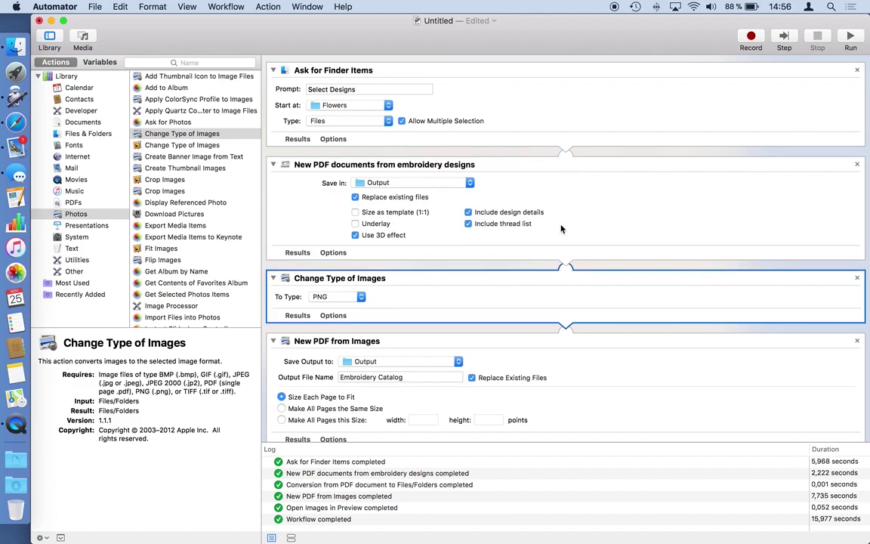
{"action": "scroll", "coordinate": [583, 229], "scroll_direction": "down", "scroll_amount": 3}
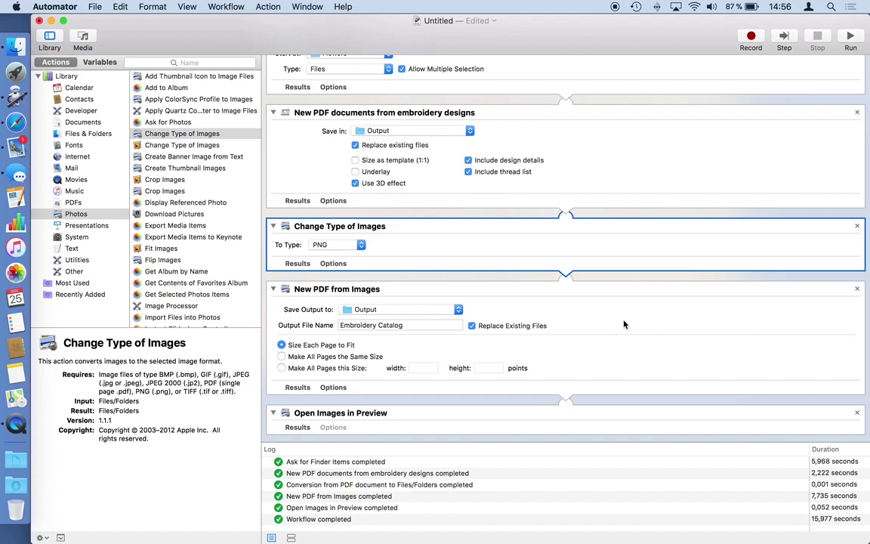
{"action": "left_click", "coordinate": [624, 324]}
{"action": "left_click", "coordinate": [593, 423]}
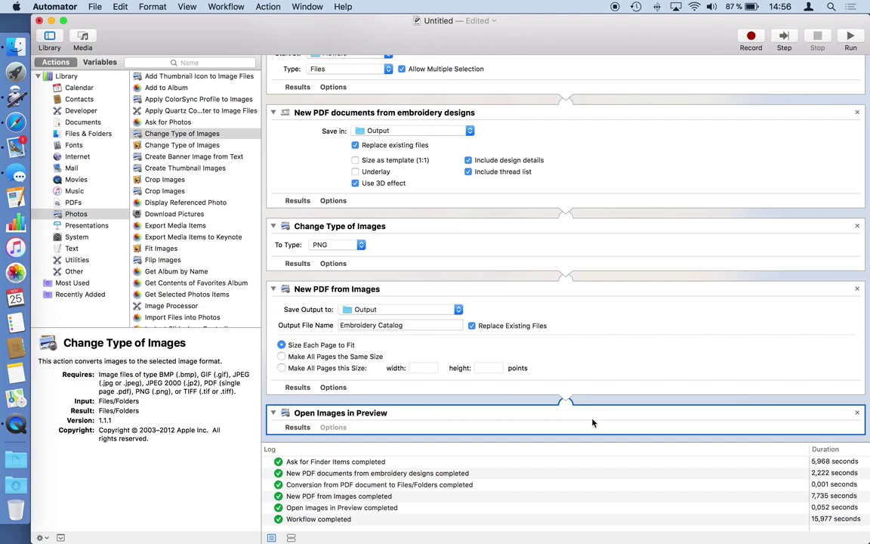
{"action": "left_click", "coordinate": [472, 326]}
Run the workflow on Decflw-l, Decflw-s and Febflw-l from the Flowers folder
{"action": "left_click", "coordinate": [850, 36]}
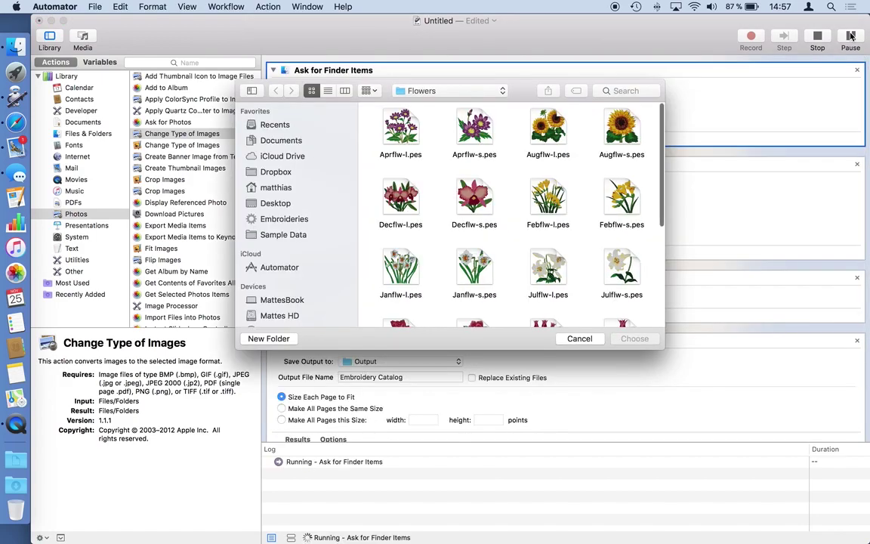
{"action": "left_click_drag", "start_coordinate": [366, 174], "coordinate": [589, 234]}
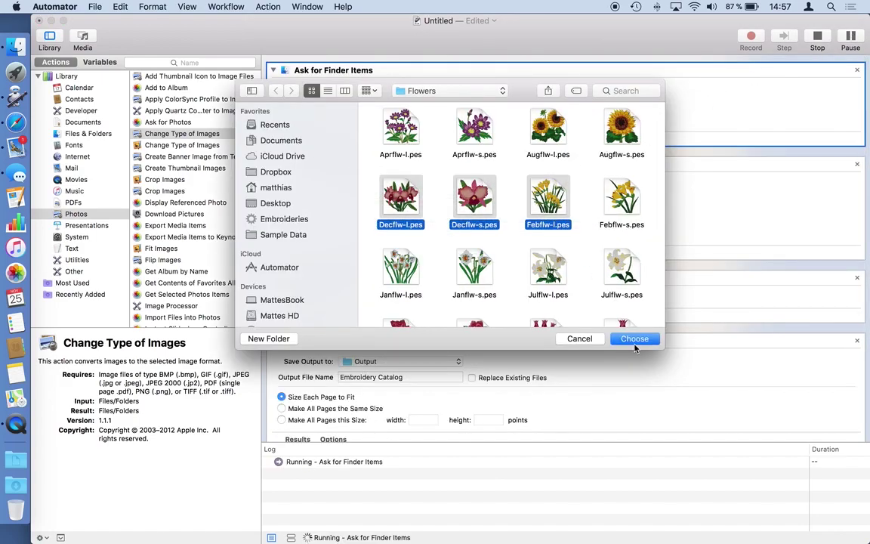
{"action": "left_click", "coordinate": [641, 338]}
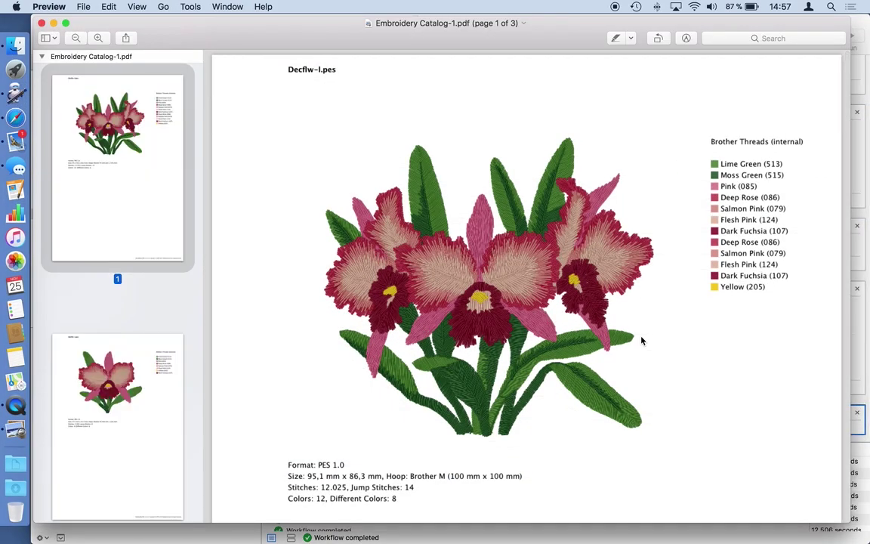
Scroll Embroidery Catalog-1.pdf from the Decflw-l page down to the Febflw-l page
{"action": "scroll", "coordinate": [572, 256], "scroll_direction": "down", "scroll_amount": 3}
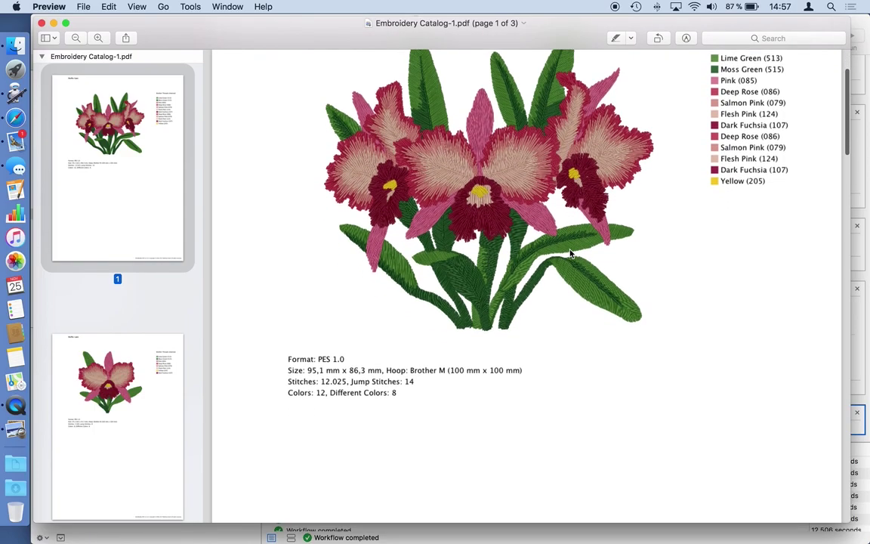
{"action": "scroll", "coordinate": [571, 255], "scroll_direction": "down", "scroll_amount": 15}
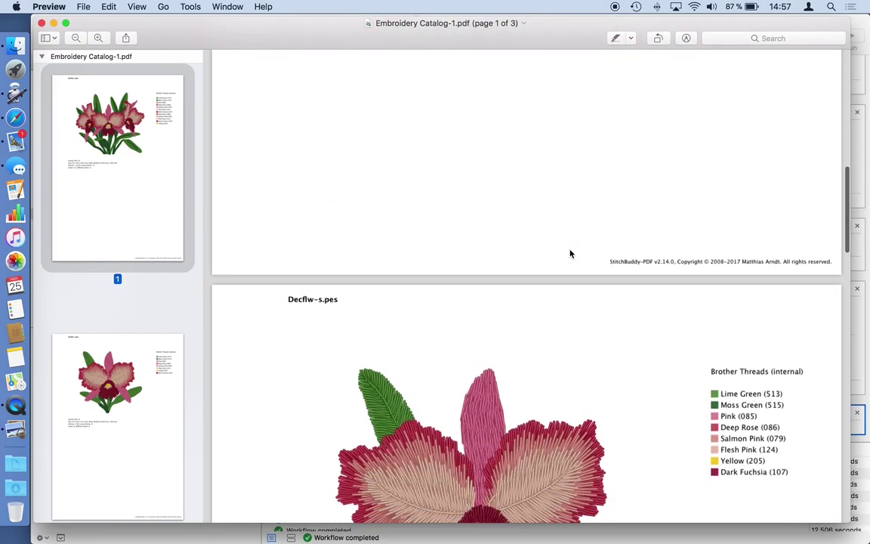
{"action": "scroll", "coordinate": [570, 253], "scroll_direction": "down", "scroll_amount": 15}
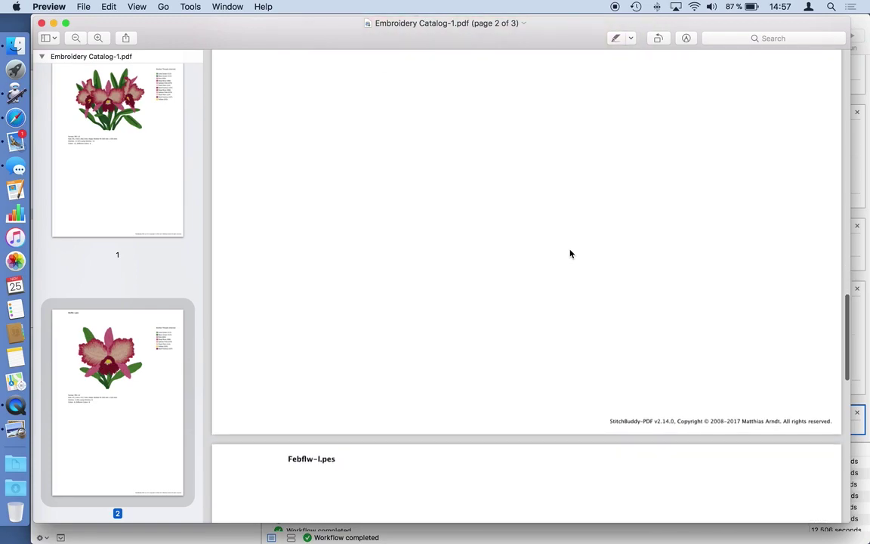
{"action": "scroll", "coordinate": [570, 254], "scroll_direction": "down", "scroll_amount": 4}
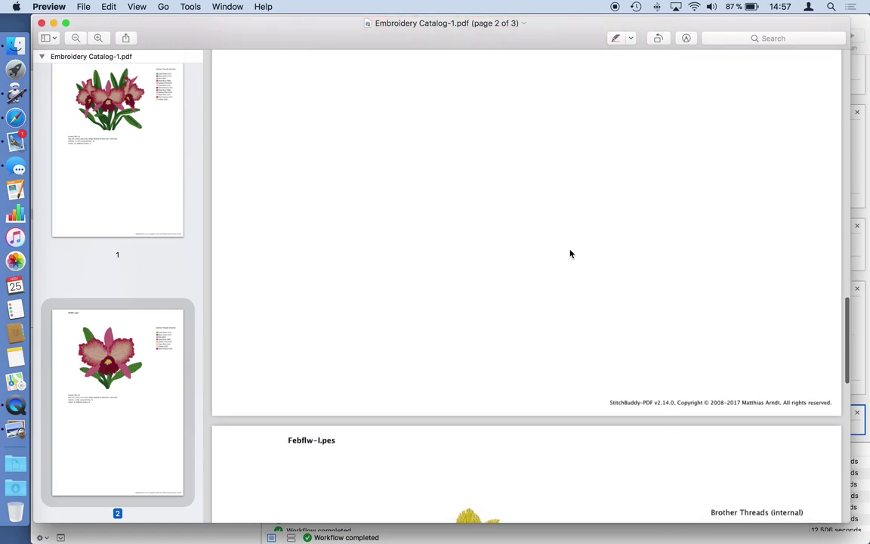
{"action": "left_click", "coordinate": [15, 47]}
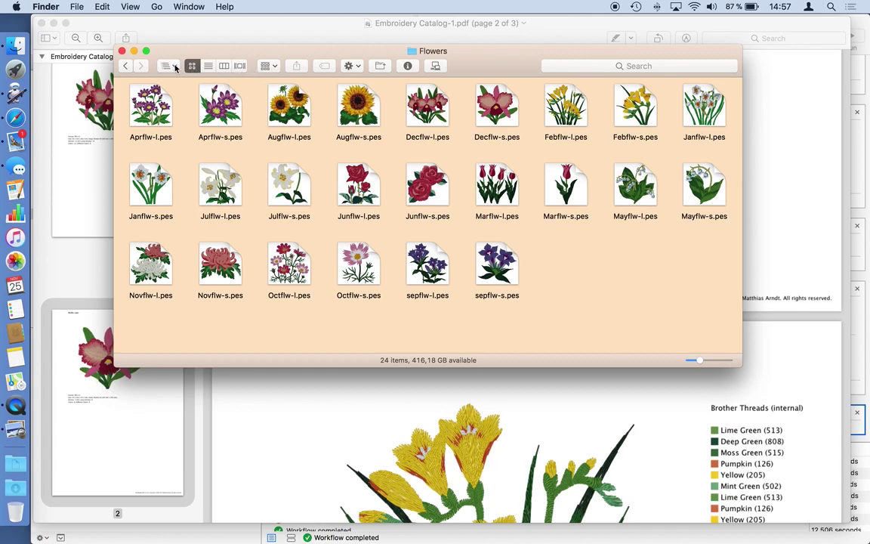
Open the Desktop's Output folder in list view and select the older Embroidery Catalog.pdf
{"action": "left_click", "coordinate": [169, 66]}
{"action": "left_click", "coordinate": [178, 94]}
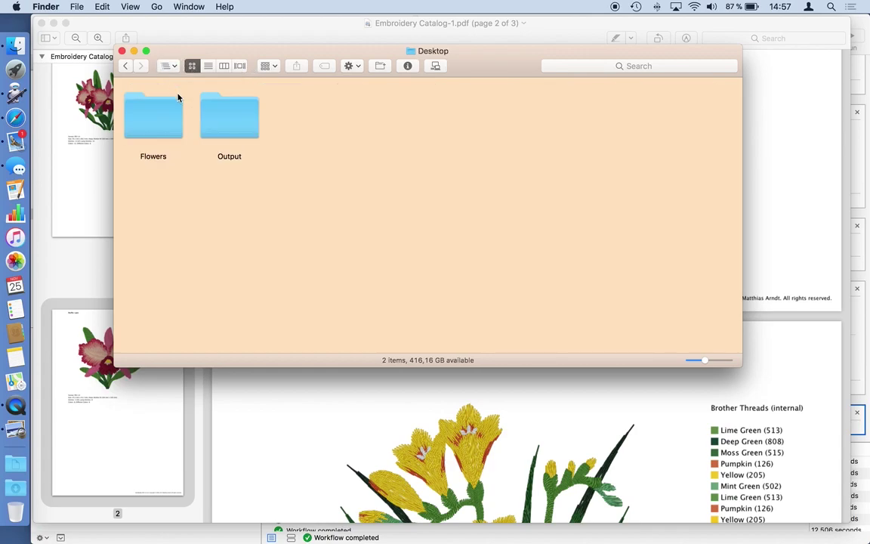
{"action": "double_click", "coordinate": [229, 113]}
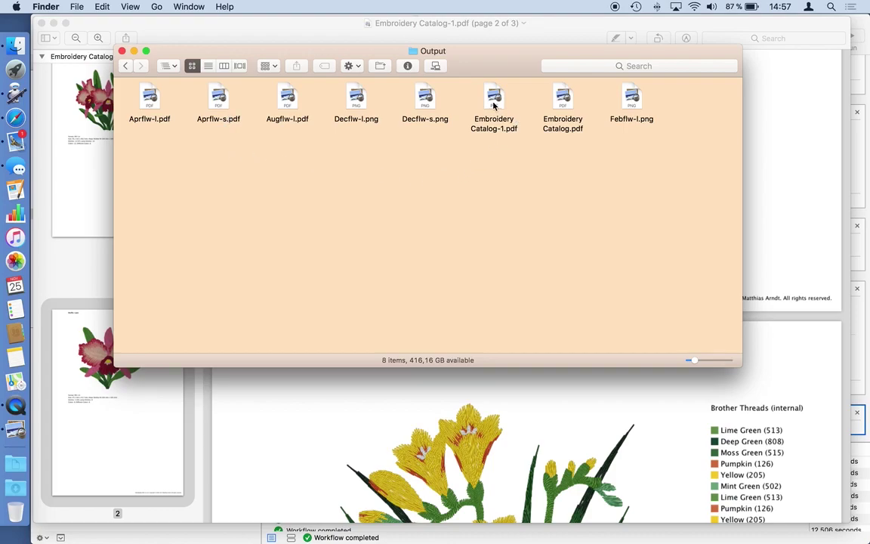
{"action": "left_click", "coordinate": [207, 66]}
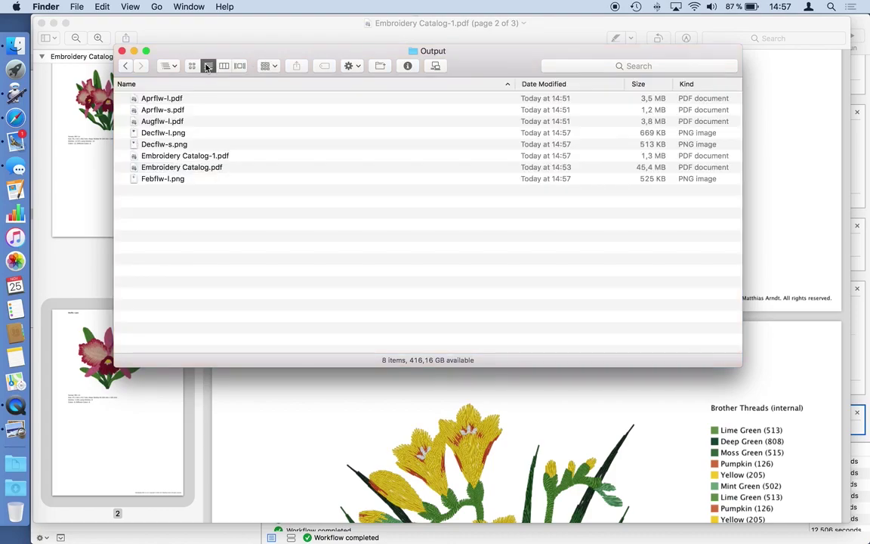
{"action": "left_click", "coordinate": [272, 172]}
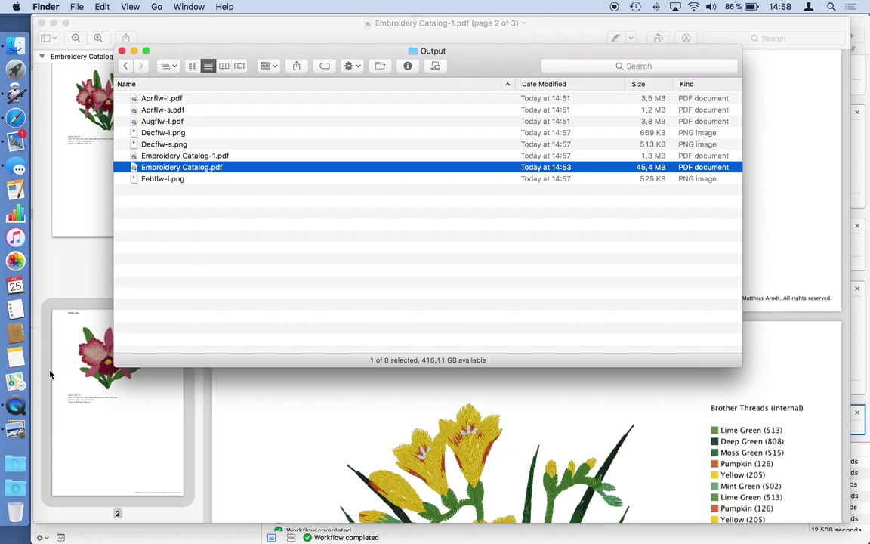
{"action": "left_click", "coordinate": [15, 96]}
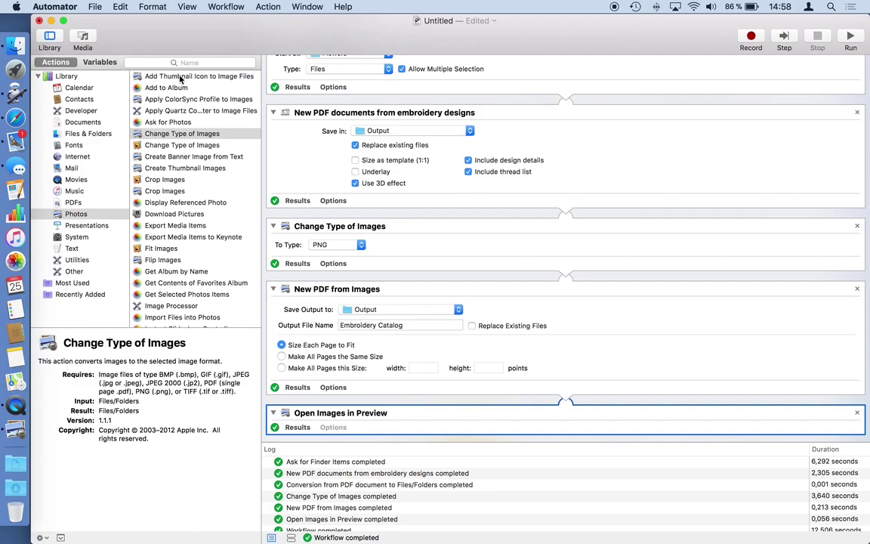
Save the workflow to the Desktop under the name 'Create Catalog'
{"action": "left_click", "coordinate": [95, 6]}
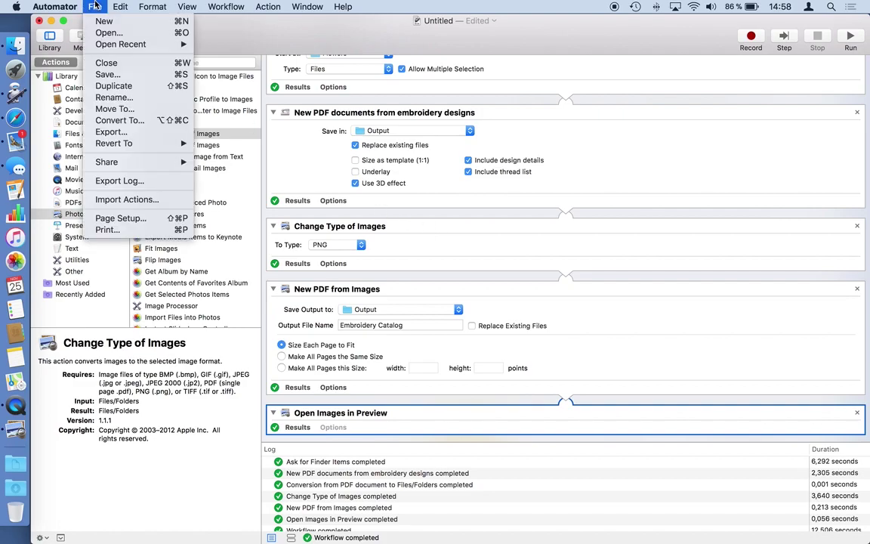
{"action": "left_click", "coordinate": [107, 76]}
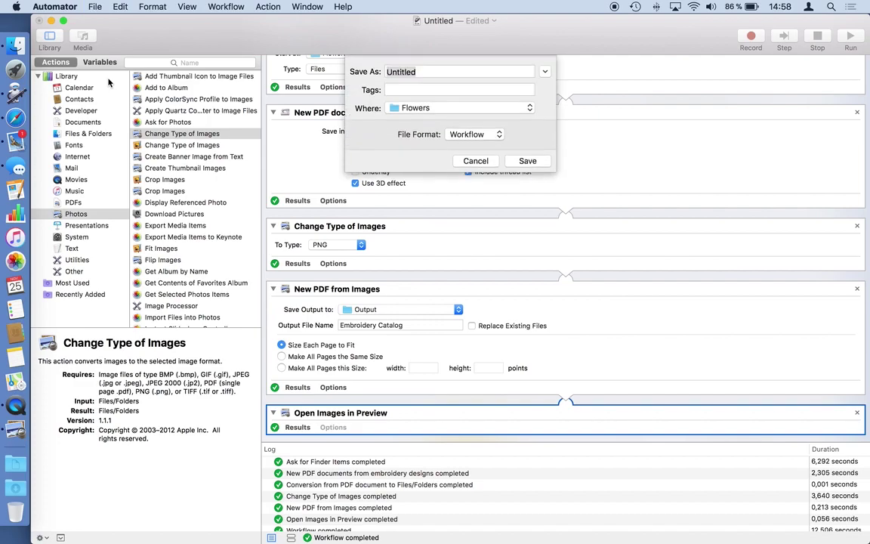
{"action": "left_click", "coordinate": [415, 108]}
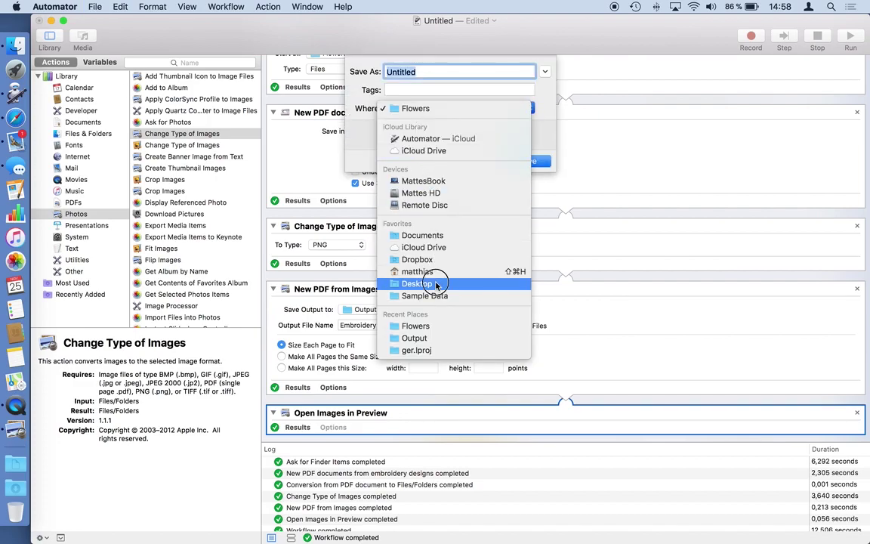
{"action": "left_click", "coordinate": [418, 283]}
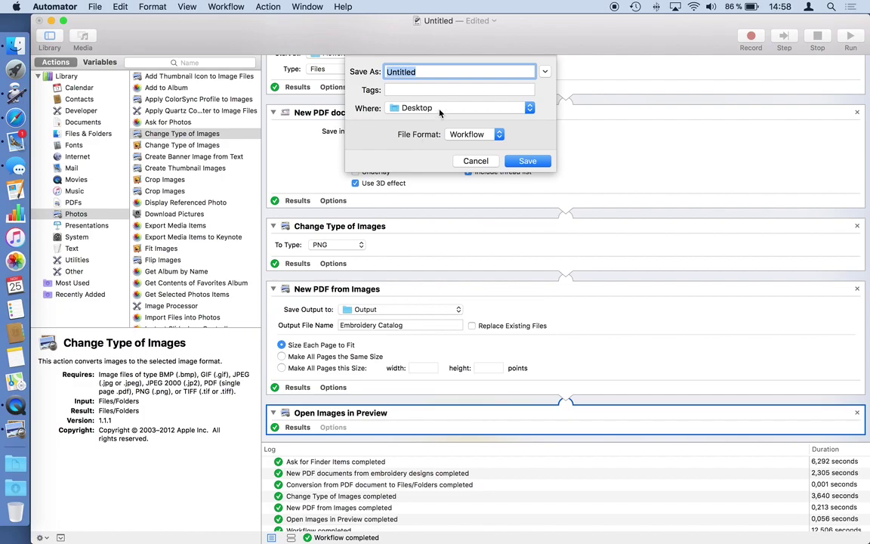
{"action": "type", "text": "Create Catalog"}
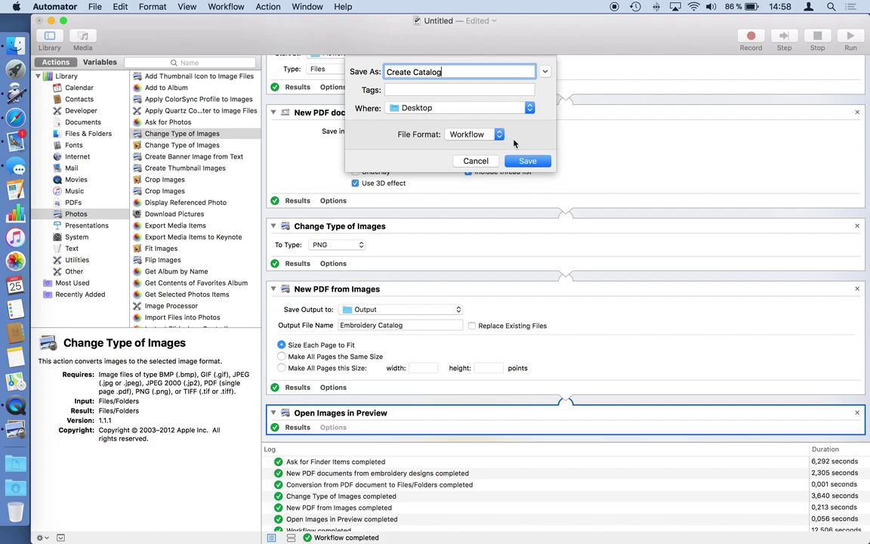
{"action": "left_click", "coordinate": [528, 162]}
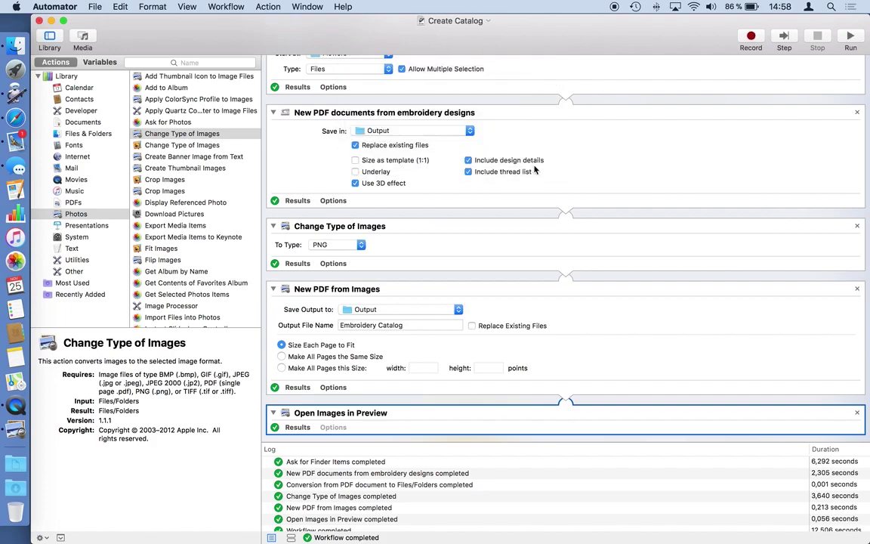
{"action": "scroll", "coordinate": [608, 185], "scroll_direction": "up", "scroll_amount": 3}
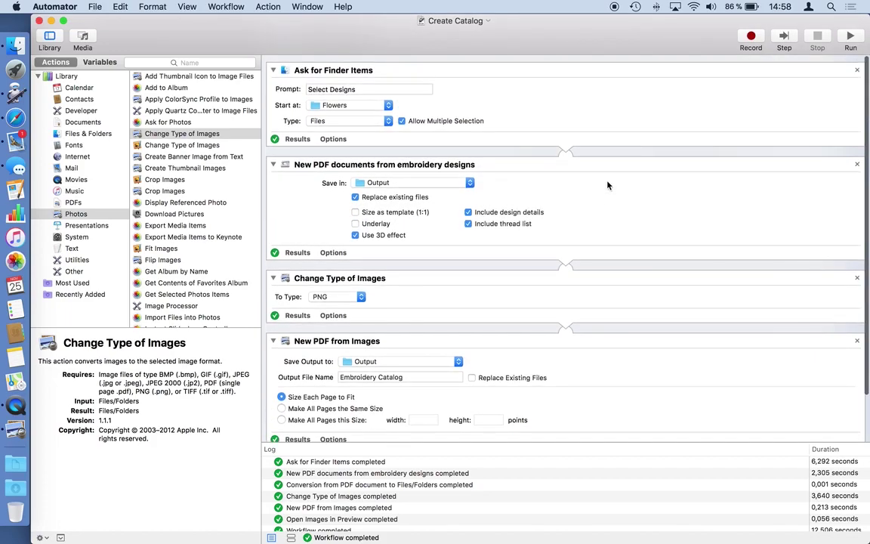